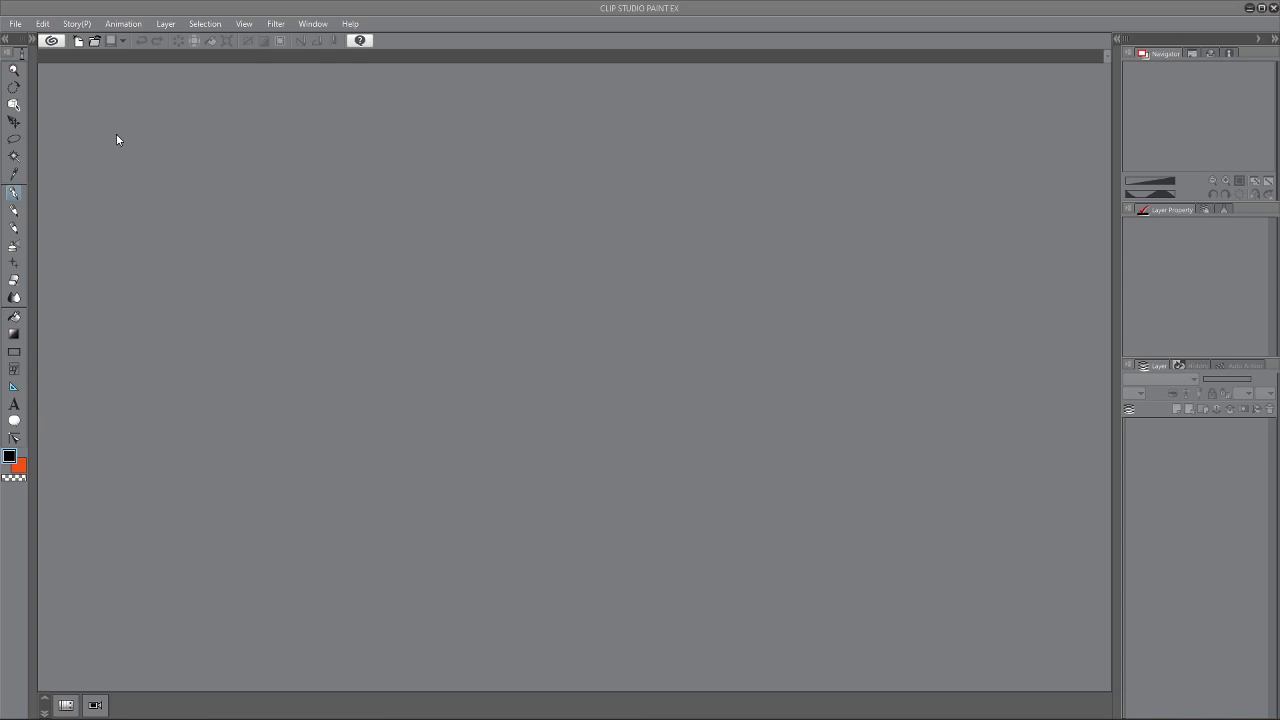
- Create a new colour illustration canvas, 3508 x 2480 px at 300 dpi, with white paper
click(15, 23)
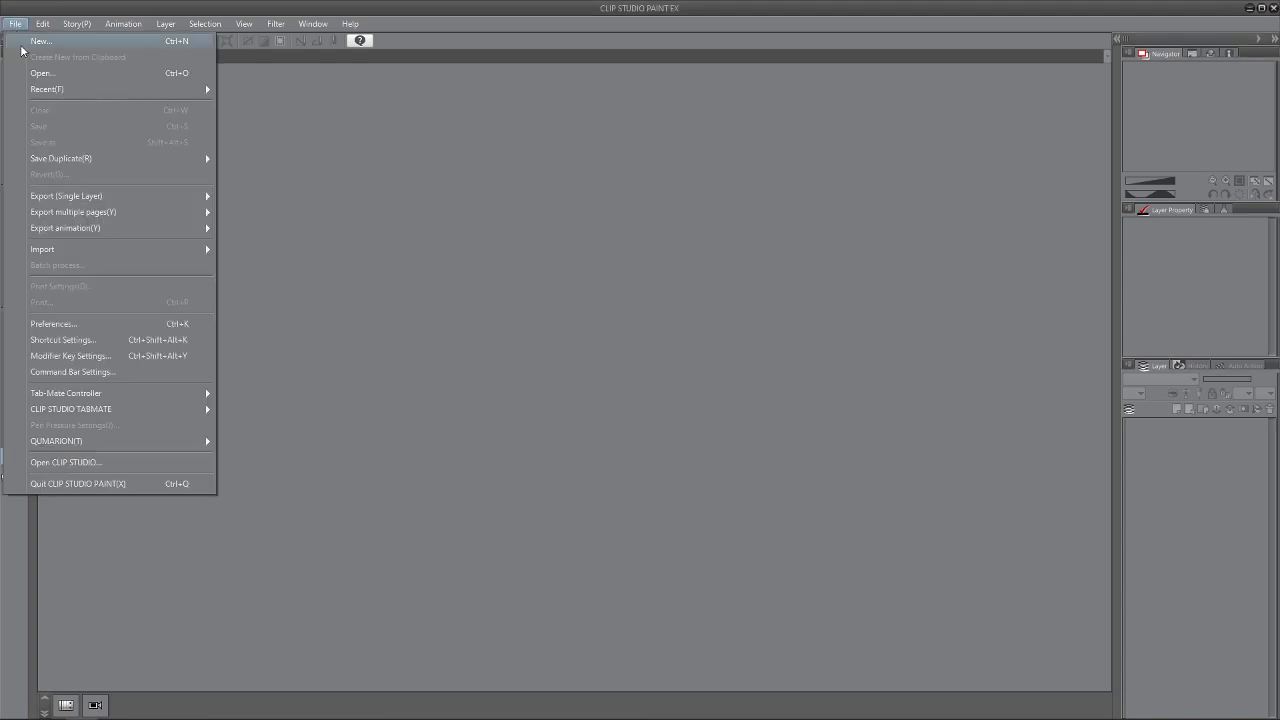
click(88, 45)
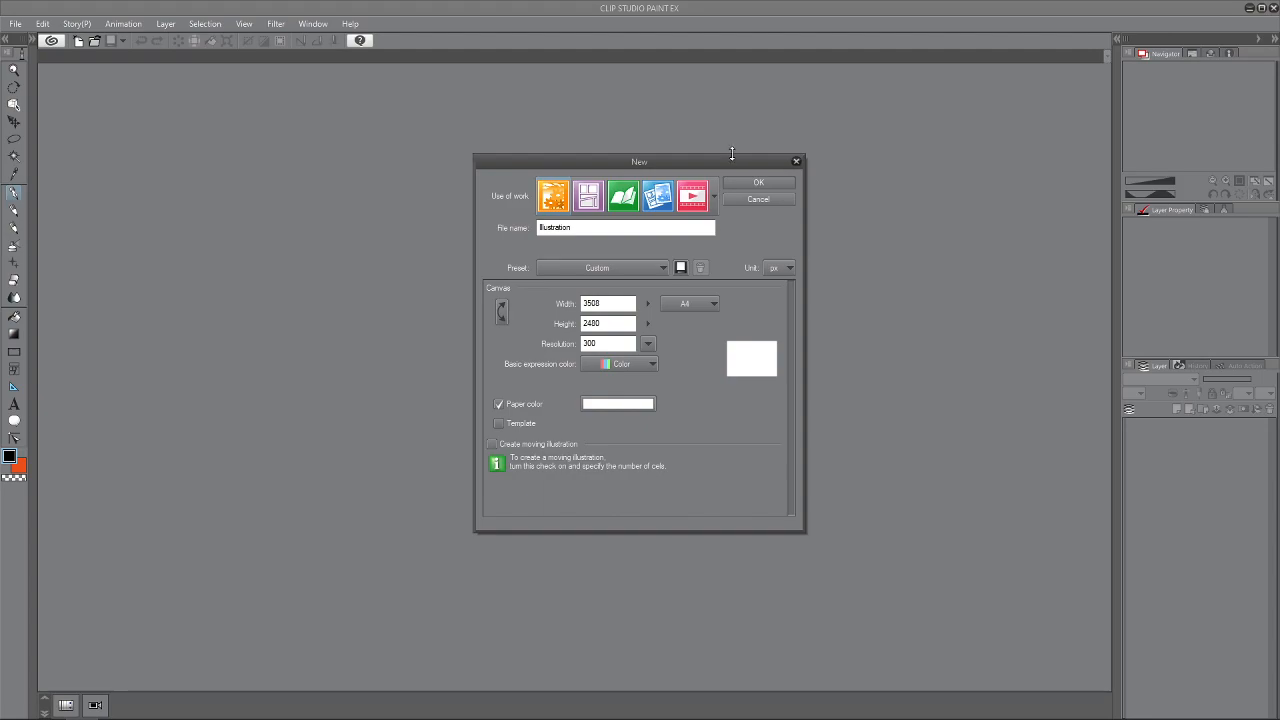
click(760, 184)
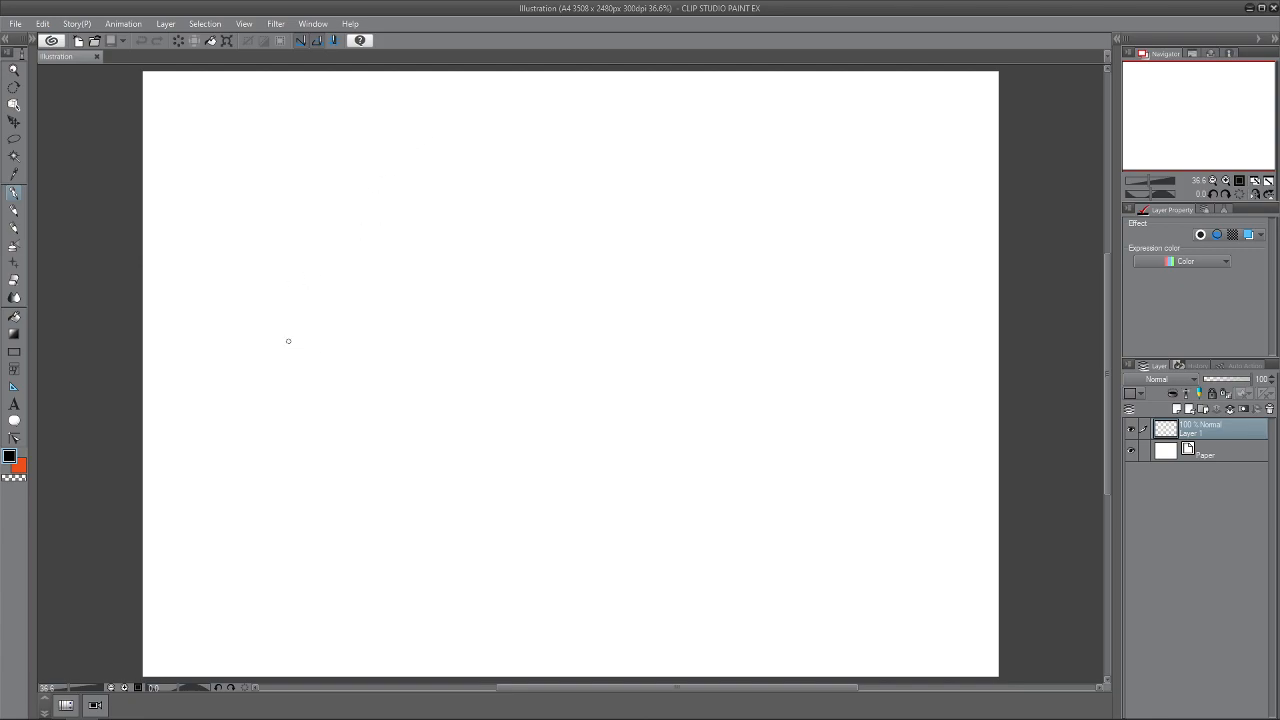
- Draw a freehand square for the palm in the lower left part of the canvas
drag(268, 331, 420, 317)
key(ctrl+z)
mouse_move(285, 341)
mouse_down()
mouse_move(482, 331)
mouse_move(475, 505)
mouse_up()
mouse_move(278, 344)
mouse_down()
mouse_move(278, 528)
mouse_move(476, 516)
mouse_up()
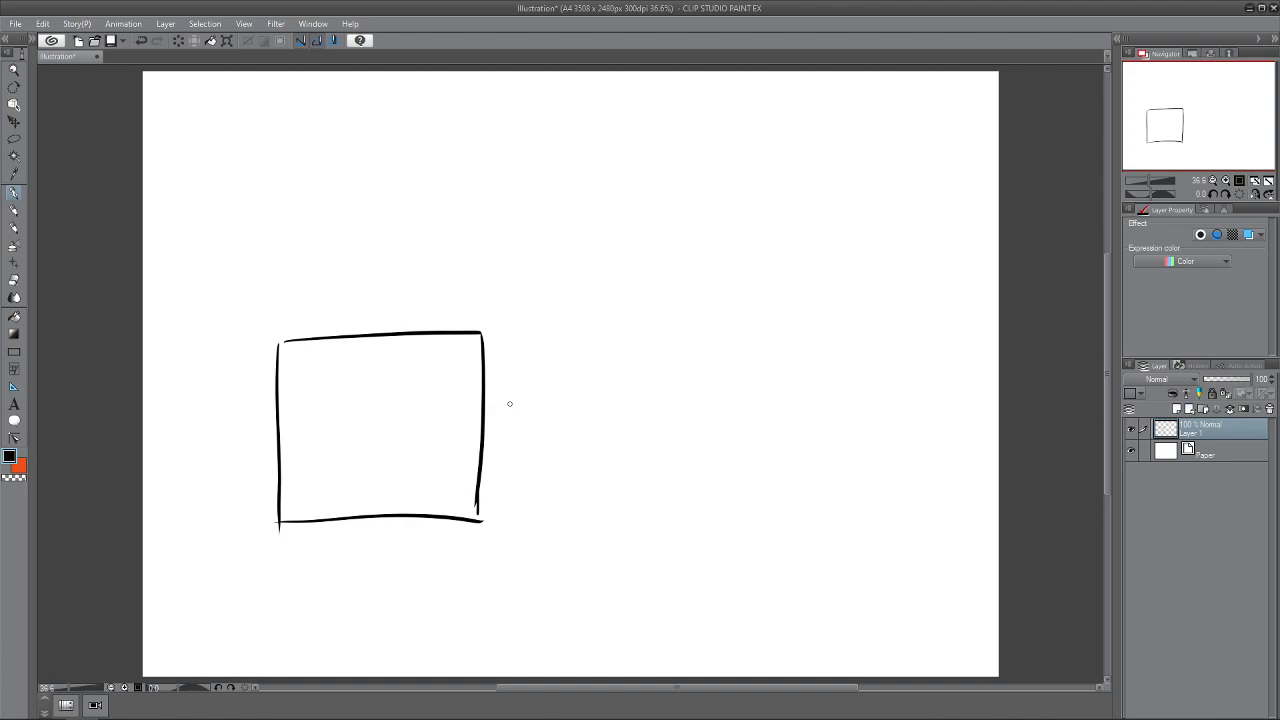
- Close the palm square's corner and draw an equally wide box on top of it for the fingers
drag(282, 341, 291, 338)
mouse_move(275, 180)
mouse_down()
mouse_move(274, 331)
mouse_move(391, 172)
mouse_move(485, 270)
mouse_move(482, 340)
mouse_up()
key(ctrl+z)
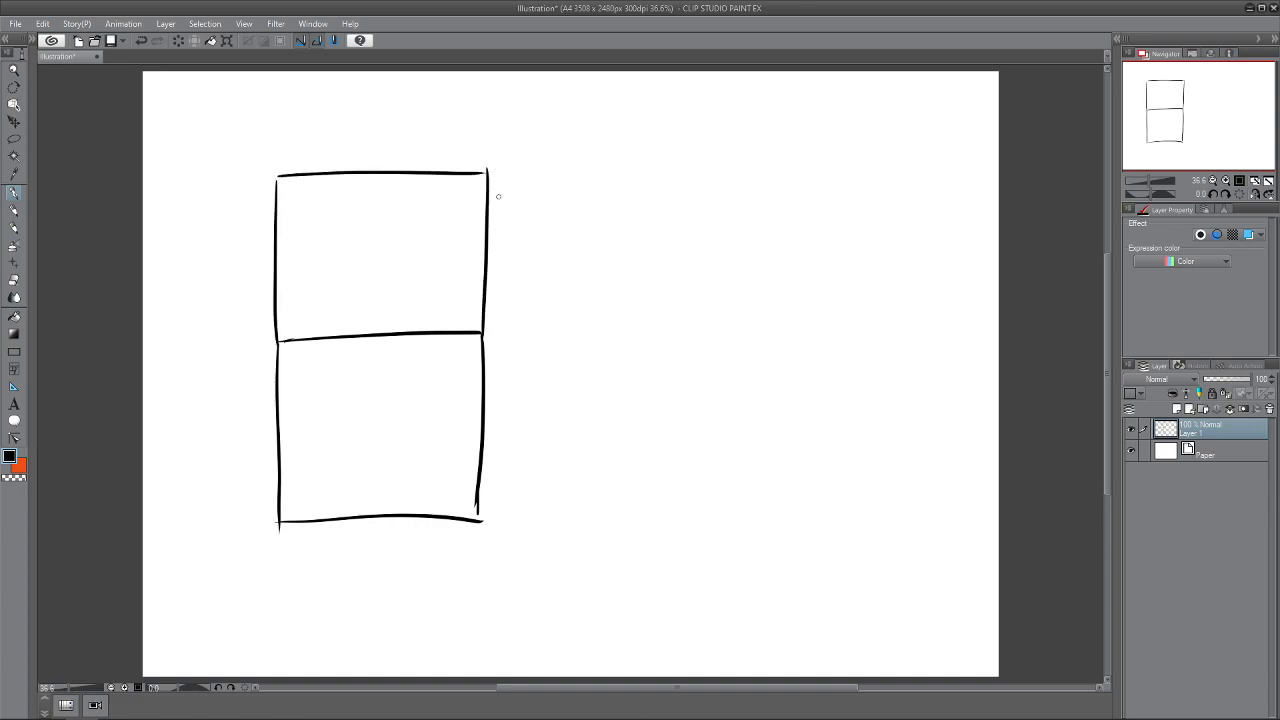
- Erase the line dividing the palm and finger boxes and redraw it slightly lower
key(e)
mouse_move(320, 334)
mouse_down()
mouse_move(303, 334)
mouse_move(449, 336)
mouse_up()
key(p)
mouse_move(277, 318)
mouse_down()
mouse_move(278, 374)
mouse_move(490, 352)
mouse_up()
key(ctrl+z)
drag(279, 355, 488, 356)
key(ctrl+z)
drag(277, 349, 488, 344)
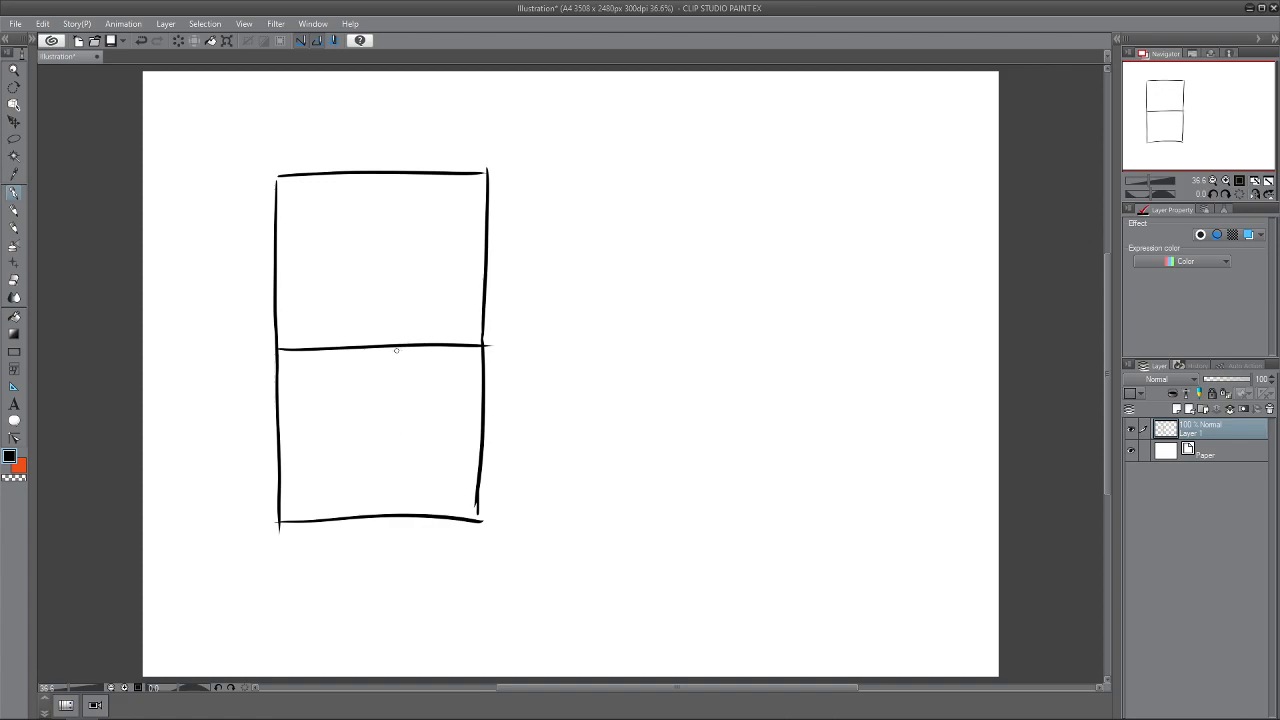
- Draw a small knuckle circle just under the dividing line, slightly right of the box's centre
mouse_move(394, 350)
mouse_down()
mouse_move(416, 358)
mouse_move(393, 373)
mouse_move(404, 378)
mouse_move(395, 348)
mouse_up()
key(ctrl+z)
key(ctrl+z)
key(ctrl+z)
key(ctrl+z)
- Draw the middle finger's vertical guide line through both boxes, passing through the knuckle circle
drag(397, 376, 386, 503)
key(ctrl+z)
drag(398, 377, 396, 524)
drag(395, 172, 398, 342)
key(ctrl+z)
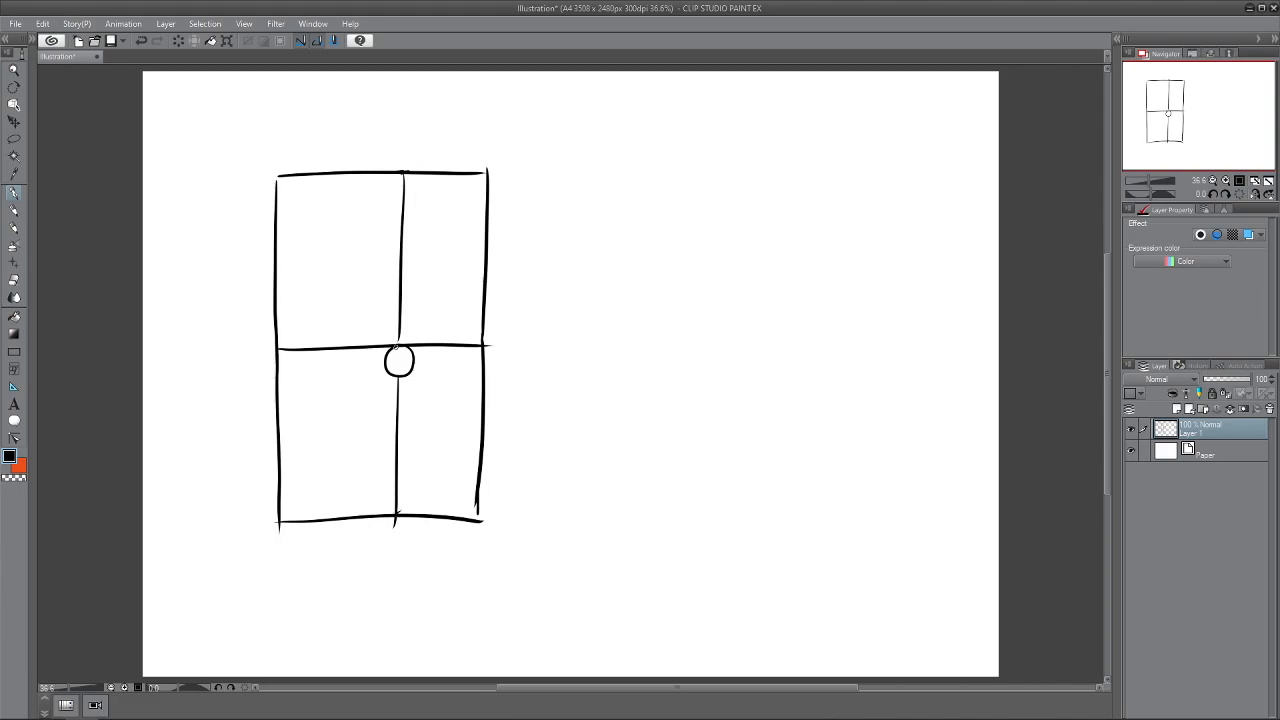
drag(399, 344, 398, 390)
key(ctrl+z)
drag(444, 352, 446, 350)
key(ctrl+z)
mouse_move(360, 356)
mouse_down()
mouse_move(340, 368)
mouse_move(358, 354)
mouse_up()
drag(318, 358, 320, 368)
key(ctrl+z)
key(ctrl+z)
- Draw the knuckle arc sloping down from the middle knuckle to both side edges of the palm box
drag(280, 402, 384, 350)
key(ctrl+z)
key(ctrl+z)
drag(280, 401, 386, 352)
key(ctrl+z)
mouse_move(279, 402)
mouse_down()
mouse_move(386, 350)
mouse_move(480, 378)
mouse_up()
key(ctrl+z)
drag(411, 347, 478, 380)
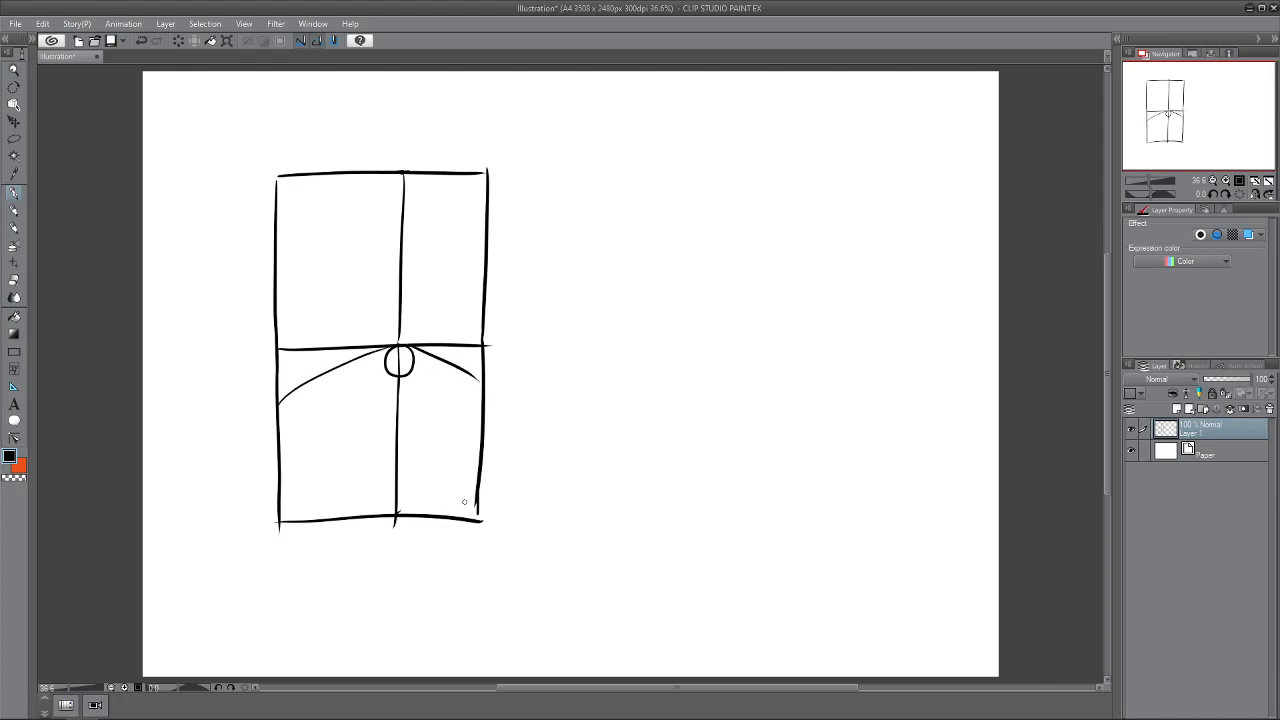
- Redraw both halves of the knuckle arc with heavier strokes from the middle knuckle to the box edges
drag(279, 403, 398, 348)
key(ctrl+z)
mouse_move(279, 403)
mouse_down()
mouse_move(398, 347)
mouse_move(480, 378)
mouse_up()
key(ctrl+z)
drag(412, 347, 481, 379)
drag(370, 357, 280, 404)
key(ctrl+z)
drag(388, 348, 279, 404)
key(ctrl+z)
drag(280, 406, 384, 353)
key(ctrl+z)
drag(282, 404, 384, 351)
- Draw knuckle circles for the ring and index fingers under the arc, either side of the middle knuckle
mouse_move(341, 367)
mouse_down()
mouse_move(352, 363)
mouse_move(363, 388)
mouse_move(354, 363)
mouse_move(336, 368)
mouse_up()
key(ctrl+z)
mouse_move(448, 367)
mouse_down()
mouse_move(431, 374)
mouse_move(443, 366)
mouse_up()
key(ctrl+z)
key(ctrl+z)
key(ctrl+z)
drag(339, 367, 340, 366)
drag(447, 366, 446, 367)
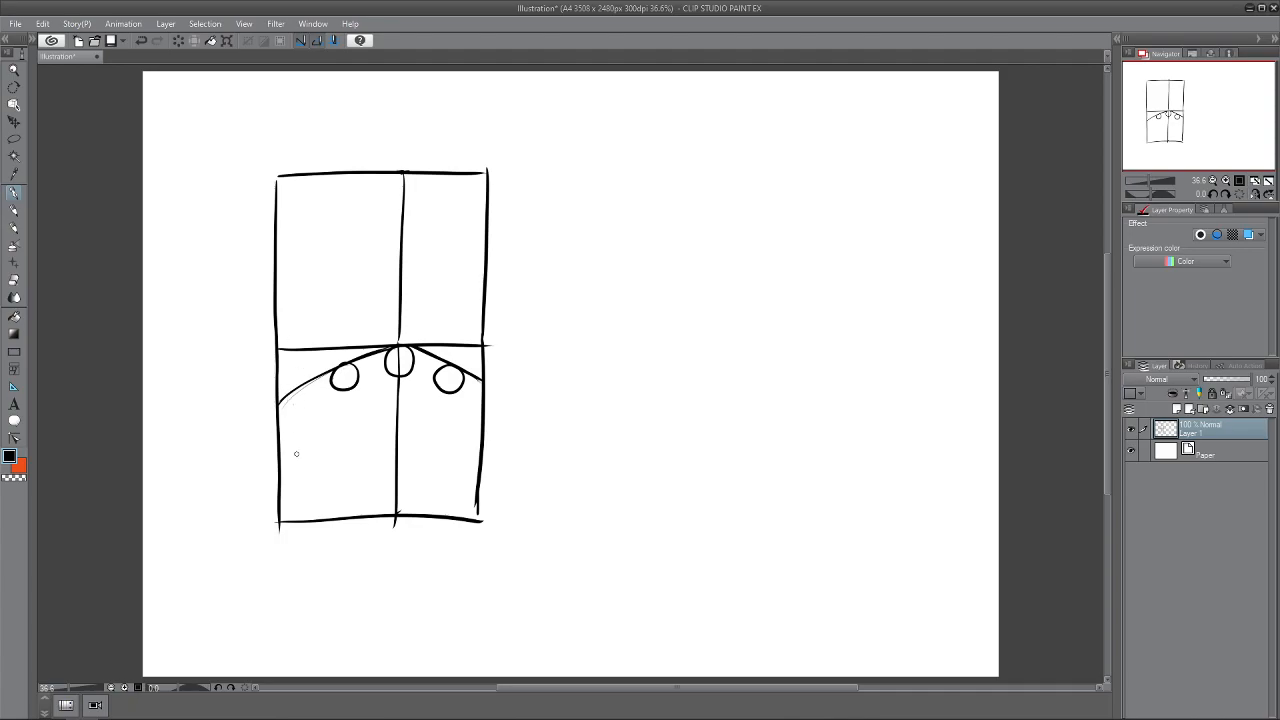
- Add the little finger's knuckle circle and draw the ring and little finger bone lines down to the palm's base
mouse_move(294, 396)
mouse_down()
mouse_move(311, 393)
mouse_move(304, 413)
mouse_move(294, 386)
mouse_move(311, 401)
mouse_move(295, 386)
mouse_up()
key(ctrl+z)
key(ctrl+z)
drag(344, 389, 347, 502)
key(ctrl+z)
drag(346, 384, 352, 515)
drag(300, 406, 316, 521)
key(ctrl+z)
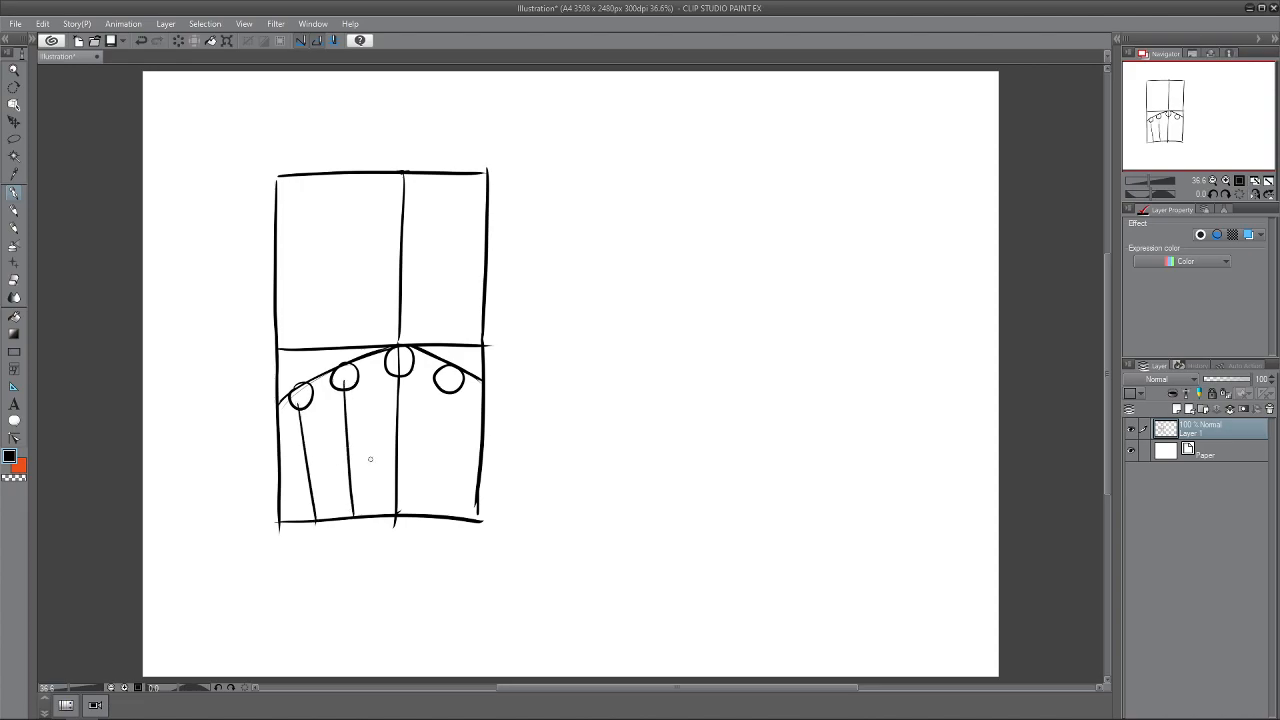
- Draw the index finger's guide line from the palm's base through its knuckle up to the finger box's right edge
key(ctrl+z)
drag(445, 392, 426, 520)
key(ctrl+z)
drag(452, 362, 426, 513)
key(ctrl+z)
mouse_move(477, 215)
mouse_down()
mouse_move(456, 348)
mouse_move(478, 229)
mouse_move(452, 364)
mouse_up()
key(ctrl+z)
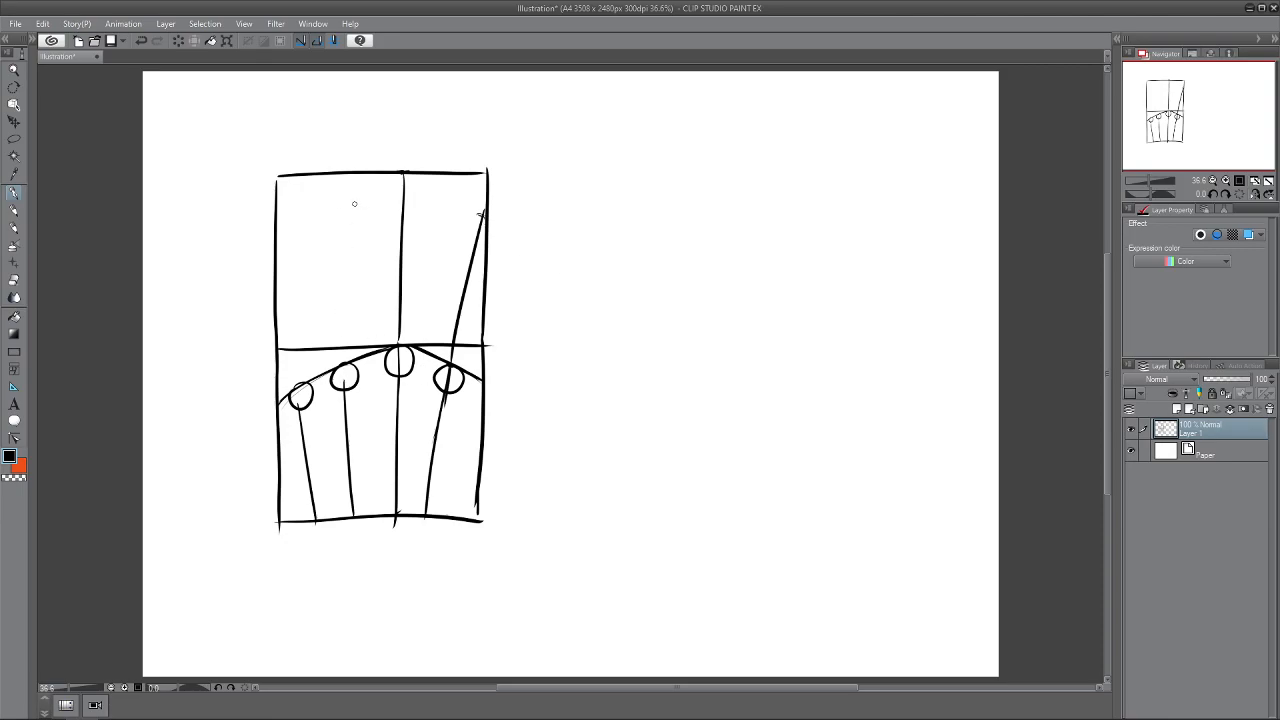
- Mark the index fingertip and draw the ring and little finger lines from their knuckles up into the finger box
drag(480, 213, 456, 209)
drag(323, 209, 346, 378)
key(ctrl+z)
key(ctrl+z)
mouse_move(293, 388)
mouse_down()
mouse_move(279, 292)
mouse_move(288, 366)
mouse_up()
key(ctrl+z)
key(ctrl+z)
drag(276, 264, 296, 402)
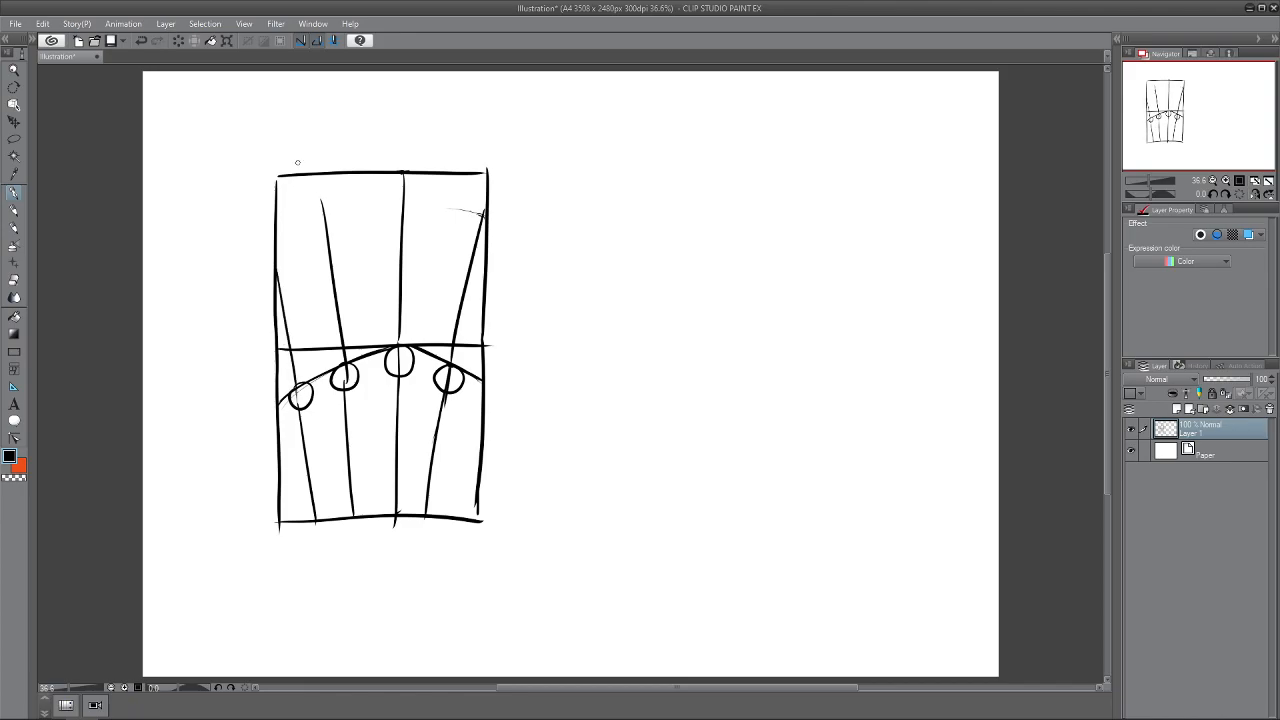
- Mark the fingertips and finger joints with short ticks across the four finger lines
drag(316, 198, 324, 195)
mouse_move(391, 261)
mouse_down()
mouse_move(404, 276)
mouse_move(401, 247)
mouse_up()
key(ctrl+z)
drag(400, 201, 406, 209)
key(ctrl+z)
key(ctrl+z)
drag(396, 267, 405, 267)
key(ctrl+z)
key(ctrl+z)
drag(397, 212, 406, 212)
drag(459, 283, 478, 243)
drag(330, 289, 339, 288)
drag(324, 240, 335, 239)
drag(279, 299, 286, 298)
drag(440, 521, 524, 468)
key(ctrl+z)
drag(440, 516, 515, 467)
key(ctrl+z)
key(ctrl+z)
- Add second bone lines below the ring and little knuckles and small circles where they meet the palm's base
drag(345, 376, 367, 515)
mouse_move(301, 392)
mouse_down()
mouse_move(329, 537)
mouse_move(340, 514)
mouse_up()
drag(352, 514, 358, 520)
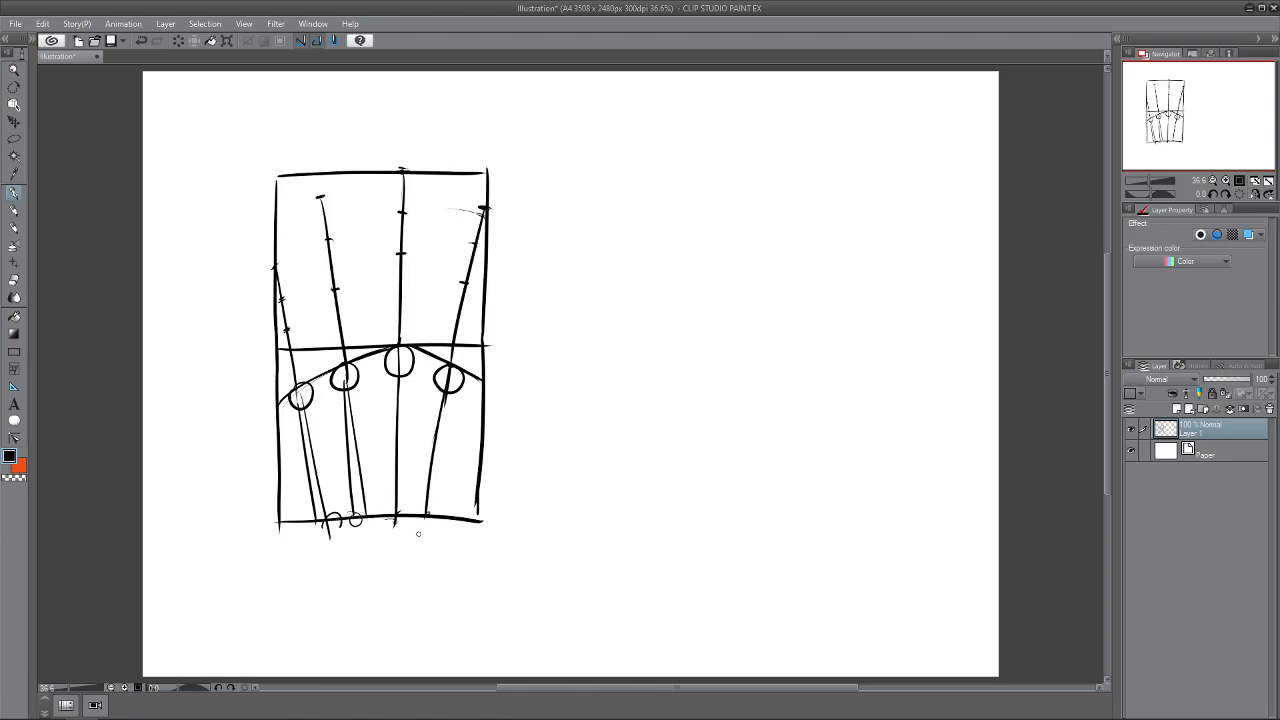
- Sketch the two forearm bones with rounded heads below the palm box
drag(440, 532, 422, 584)
drag(314, 553, 328, 637)
drag(436, 572, 436, 645)
drag(376, 545, 366, 662)
drag(332, 596, 324, 660)
drag(388, 552, 396, 670)
drag(436, 628, 444, 664)
drag(356, 542, 446, 542)
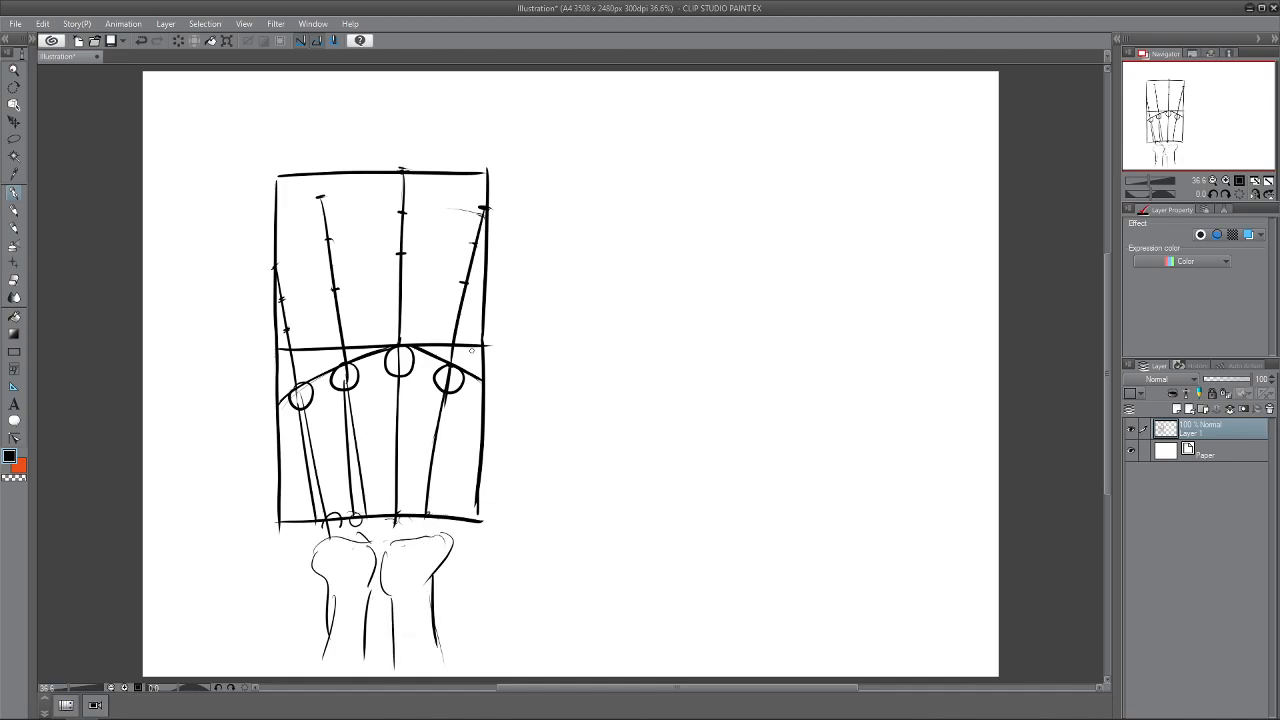
- Draw the thumb's first bone line from the palm's base diagonally up and out past the box's right edge
drag(520, 447, 508, 477)
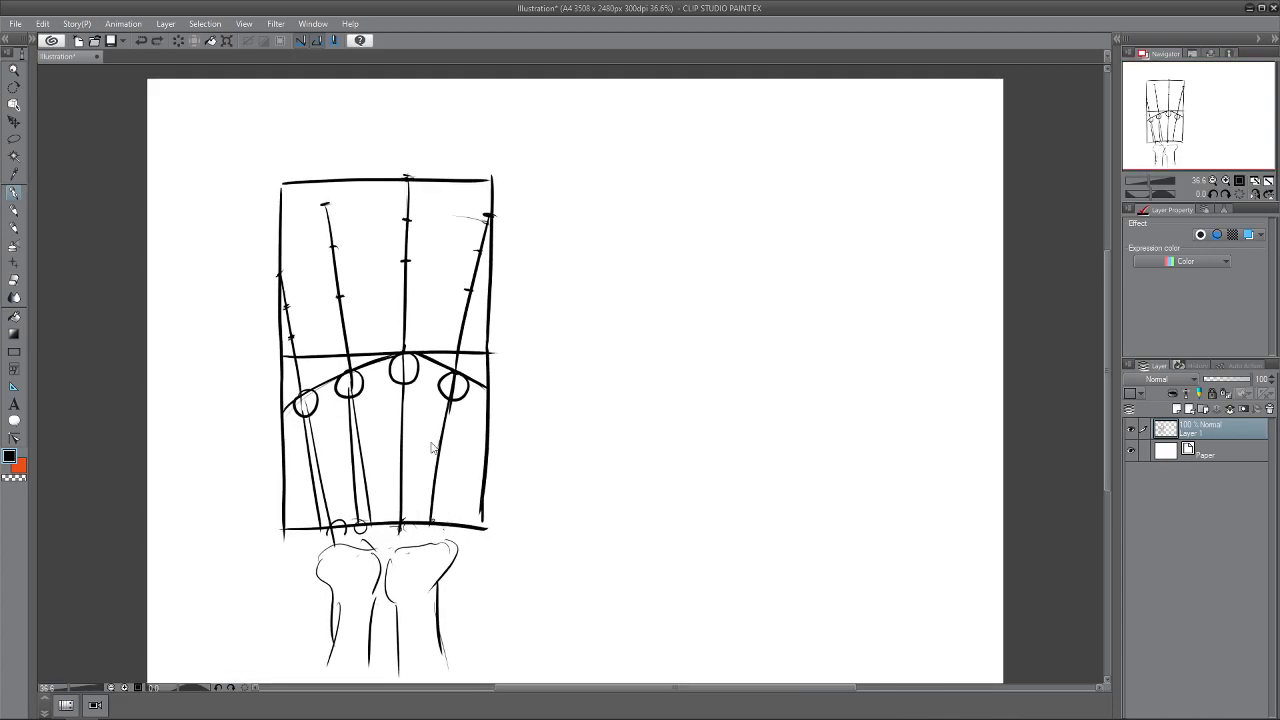
drag(490, 358, 491, 436)
drag(438, 525, 527, 459)
key(ctrl+z)
drag(438, 528, 543, 451)
key(ctrl+z)
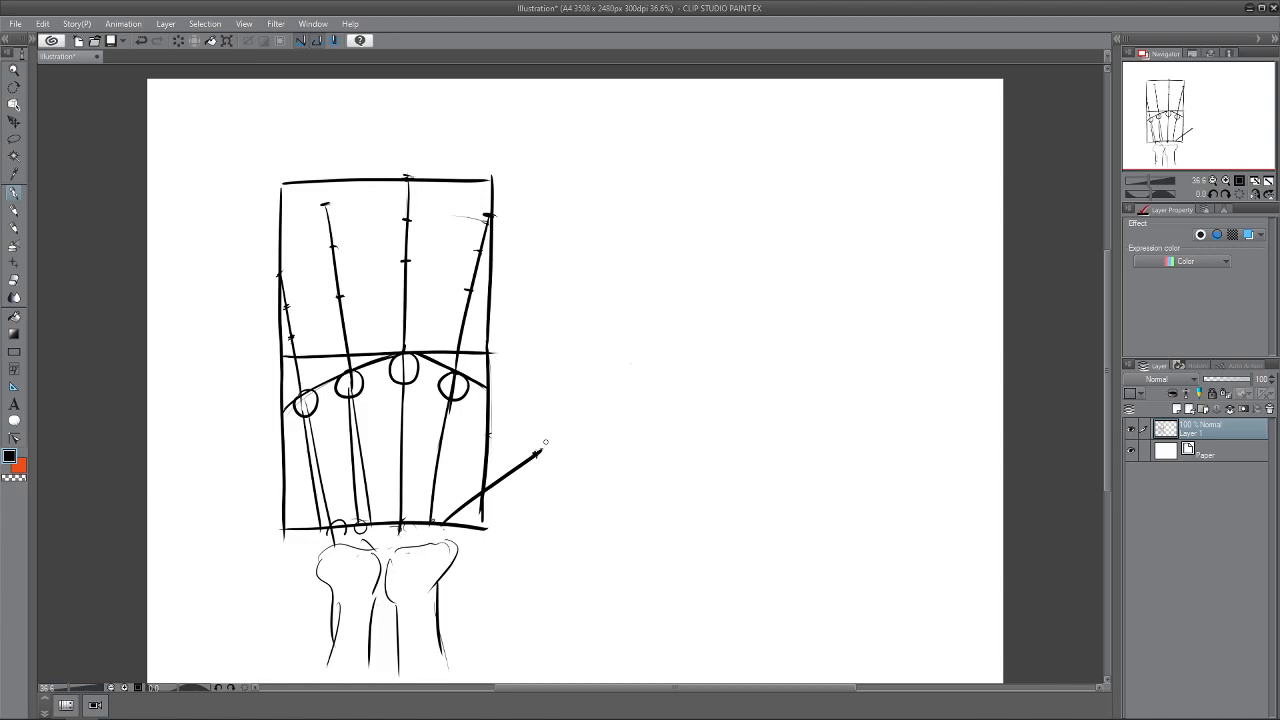
- Extend the thumb line outward for its two upper segments and mark the joint between them
drag(538, 452, 615, 386)
key(ctrl+z)
drag(537, 451, 615, 390)
key(ctrl+z)
drag(537, 451, 618, 390)
drag(573, 421, 578, 413)
key(ctrl+z)
key(ctrl+z)
drag(537, 452, 643, 375)
mouse_move(581, 413)
mouse_down()
mouse_move(644, 375)
mouse_move(558, 444)
mouse_up()
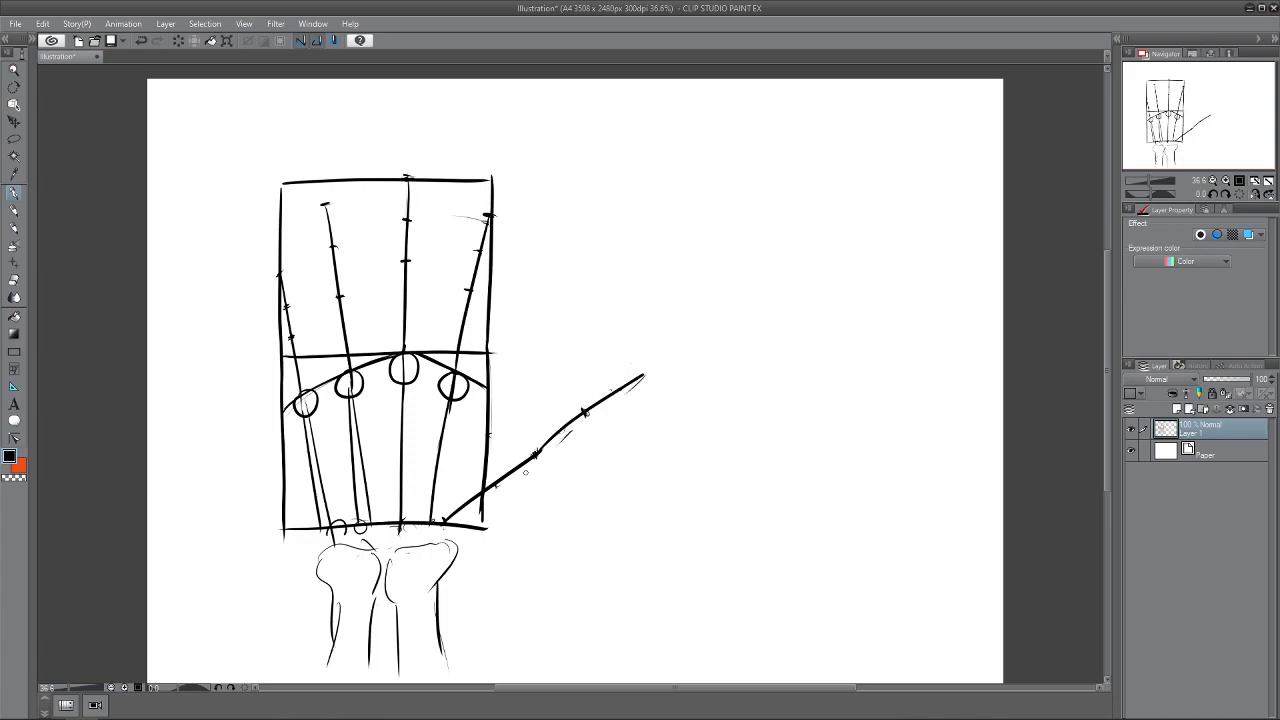
- Erase and redraw the thumb's outer segments slightly shorter, with adjusted joint marks
key(ctrl+z)
key(e)
mouse_move(620, 388)
mouse_down()
mouse_move(532, 458)
mouse_move(631, 388)
mouse_up()
key(p)
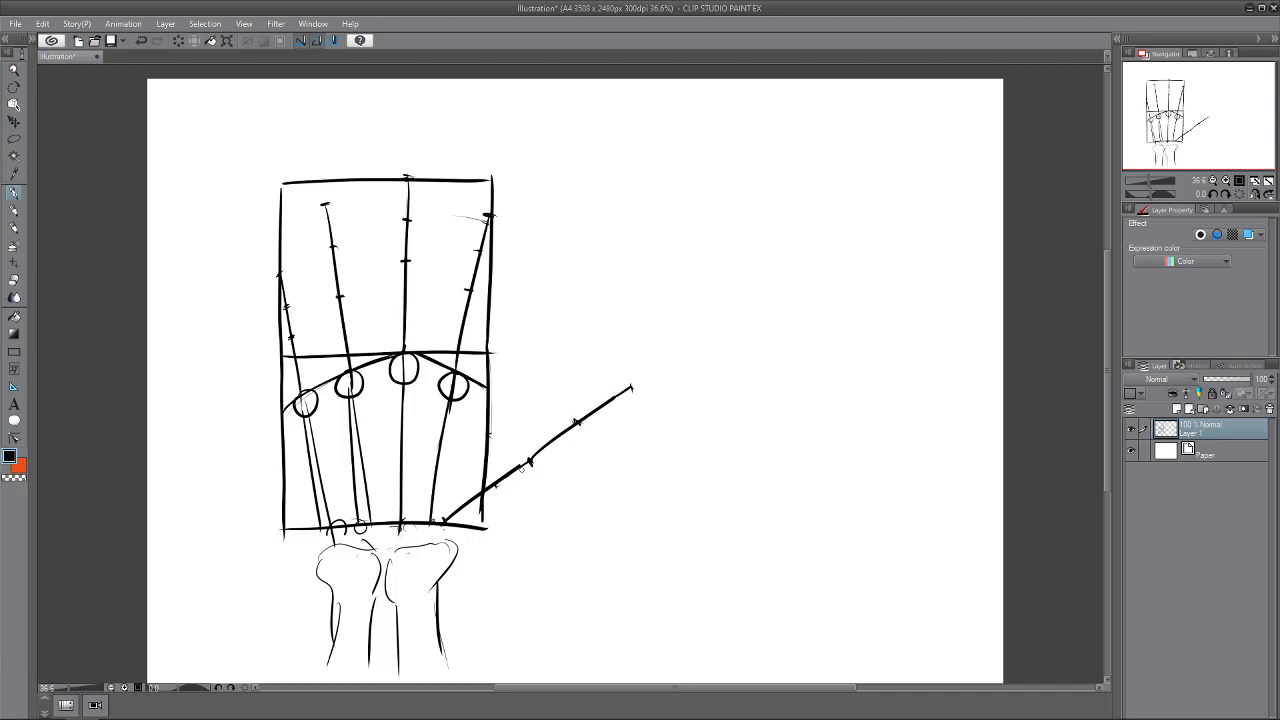
key(ctrl+z)
drag(490, 354, 602, 397)
key(ctrl+z)
mouse_move(492, 352)
mouse_down()
mouse_move(612, 372)
mouse_move(620, 394)
mouse_up()
key(ctrl+z)
- Add a new raster layer, turn the sketch layer blue at 42% opacity, and select the new layer for drawing
click(1180, 410)
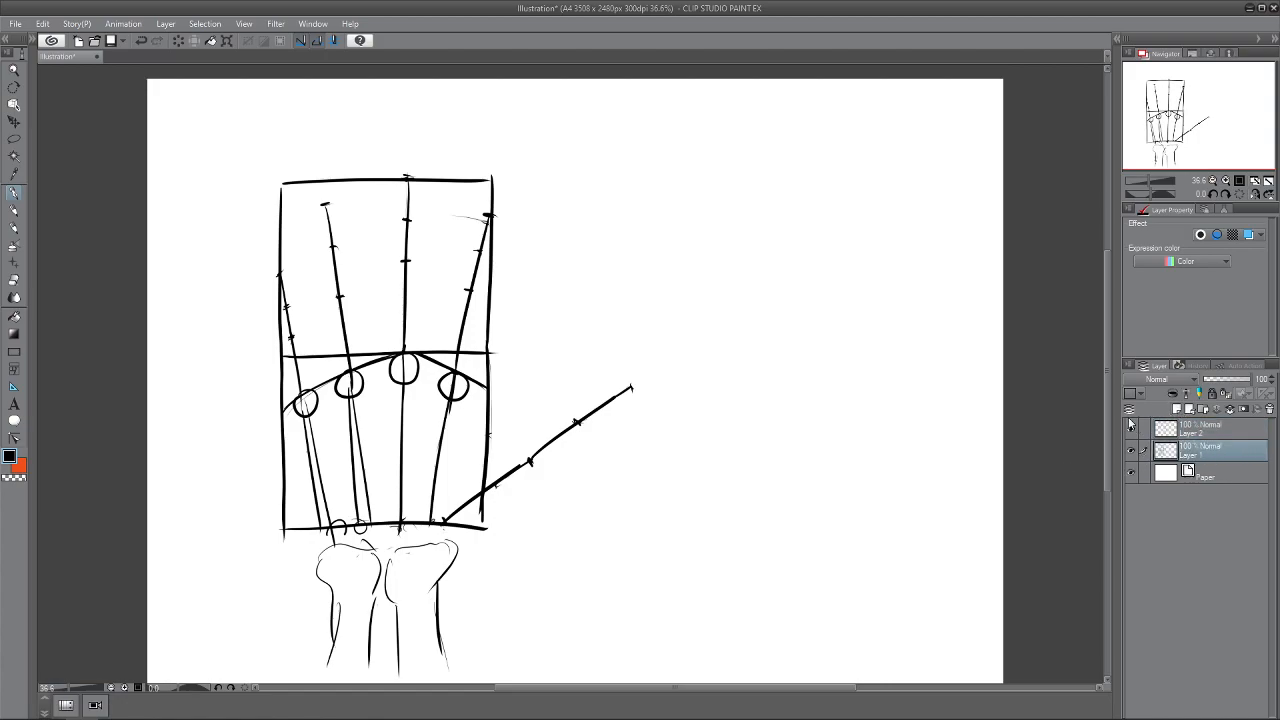
drag(1232, 381, 1218, 387)
key(ctrl+b)
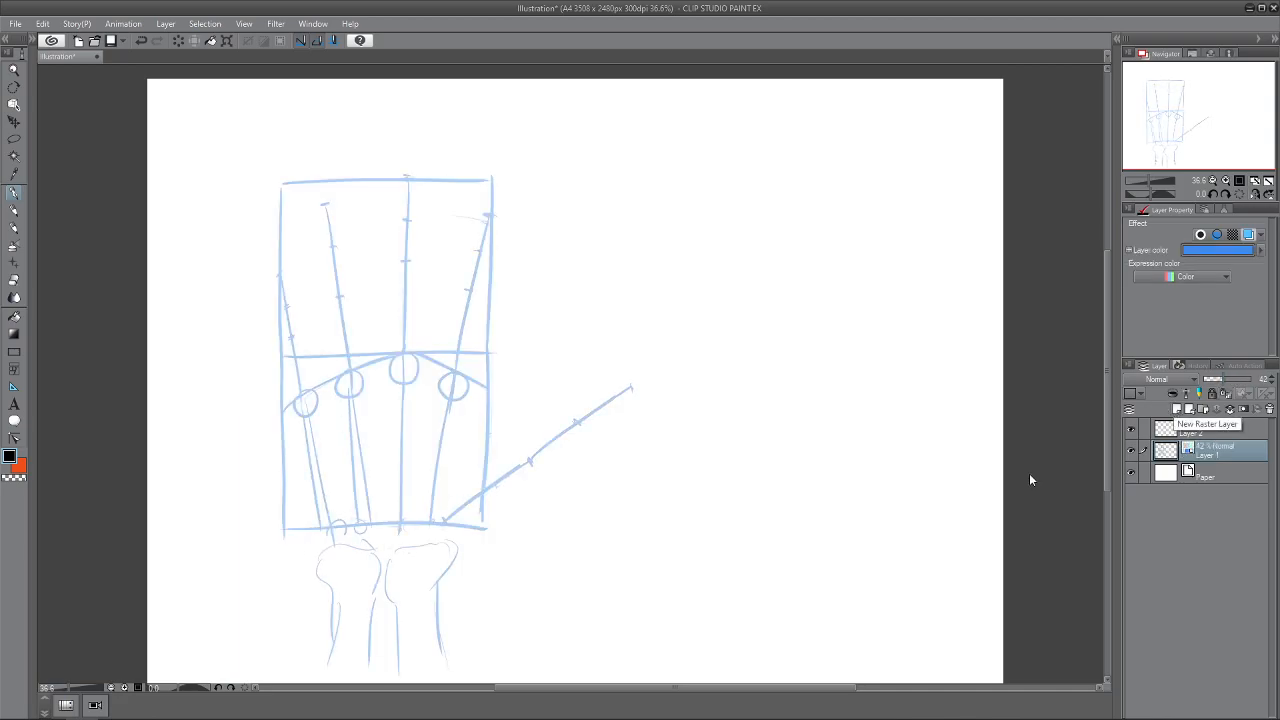
click(1211, 432)
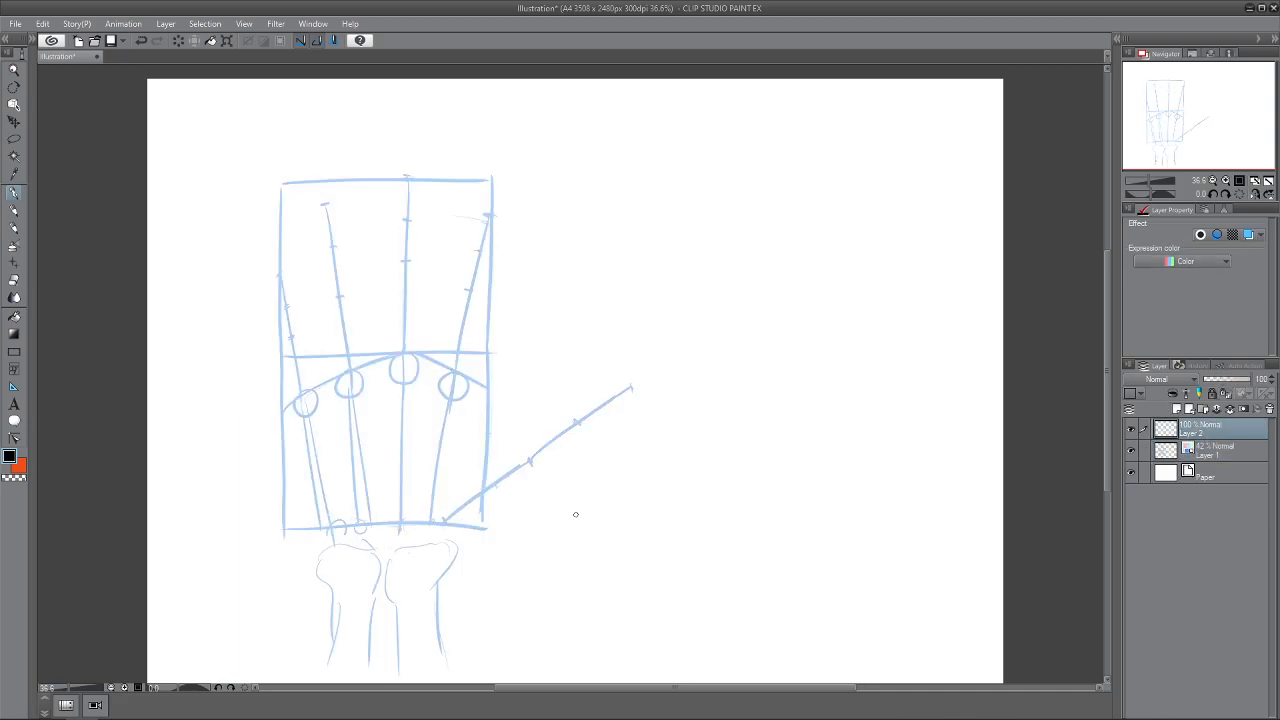
- Draw the palm's outer edge on the little-finger side, from the knuckle arc down to the wrist
drag(541, 506, 551, 499)
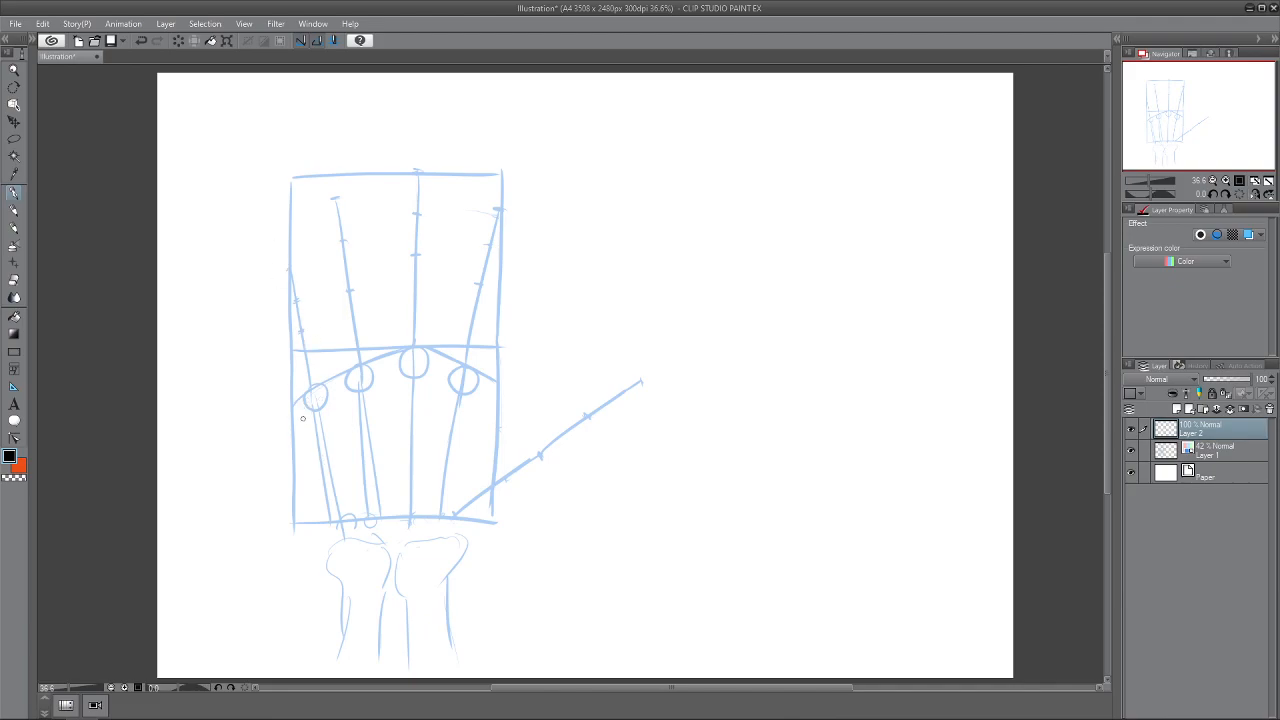
drag(293, 396, 300, 428)
key(ctrl+z)
drag(300, 426, 318, 542)
key(ctrl+z)
key(ctrl+y)
key(ctrl+z)
key(ctrl+y)
- Draw the thumb's lower outline from the wrist out to its tip, following the thumb guide line
drag(478, 534, 540, 476)
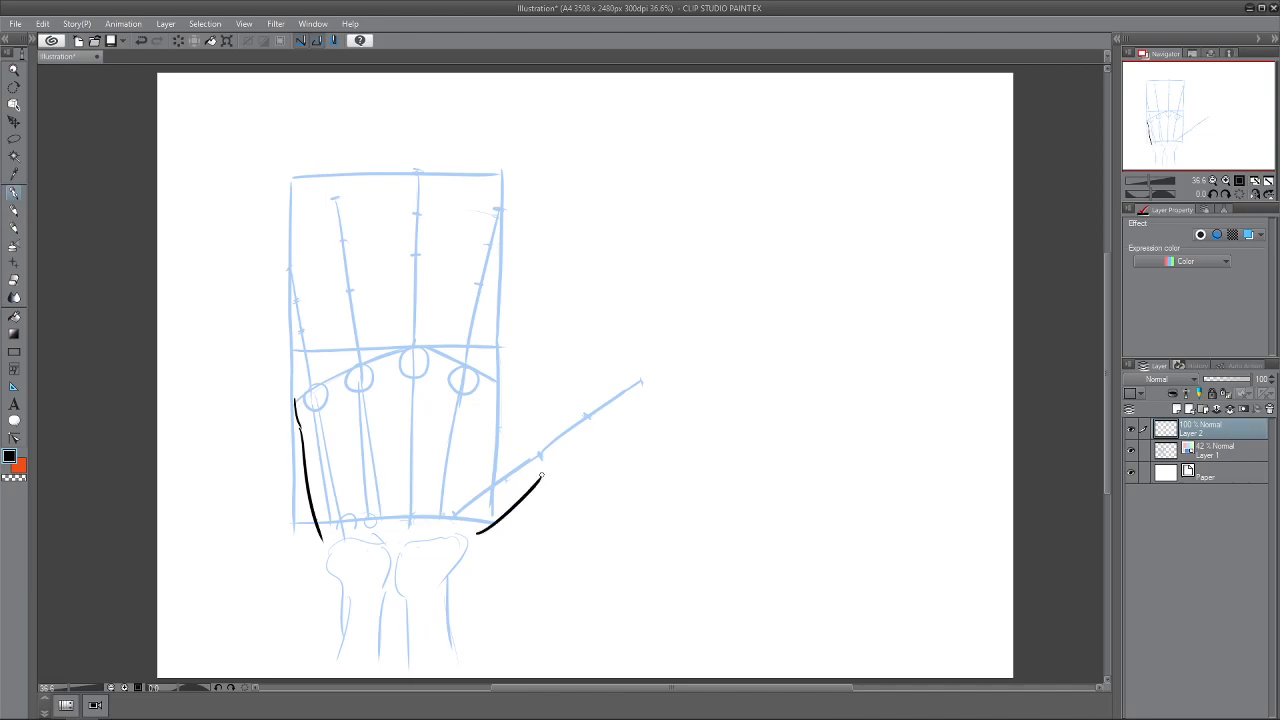
key(ctrl+z)
drag(478, 536, 615, 414)
key(ctrl+z)
key(ctrl+z)
drag(558, 463, 640, 401)
key(ctrl+z)
drag(560, 462, 647, 391)
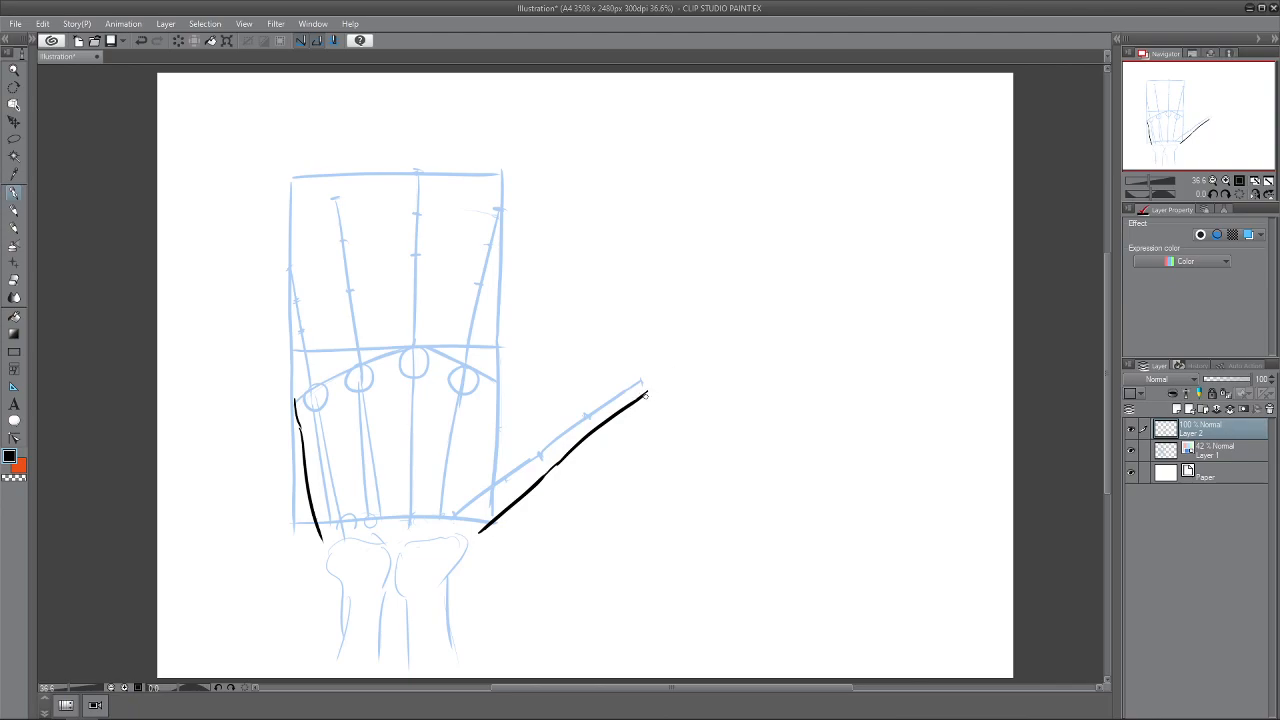
- Try out strokes for the thumb's upper edge, running from its tip back toward the palm
mouse_move(641, 367)
mouse_down()
mouse_move(650, 387)
mouse_move(587, 381)
mouse_move(567, 393)
mouse_up()
key(ctrl+z)
key(ctrl+z)
key(ctrl+z)
key(ctrl+z)
key(ctrl+z)
drag(636, 360, 567, 393)
key(ctrl+z)
drag(637, 361, 556, 411)
key(ctrl+z)
drag(637, 361, 540, 424)
key(ctrl+z)
mouse_move(733, 331)
mouse_down()
mouse_move(753, 335)
mouse_move(738, 423)
mouse_up()
mouse_move(736, 333)
mouse_down()
mouse_move(741, 411)
mouse_move(692, 437)
mouse_up()
key(ctrl+z)
key(ctrl+z)
key(ctrl+z)
- Draw the thumb's upper edge from the blunt tip back toward the gap beside the palm
mouse_move(640, 367)
mouse_down()
mouse_move(556, 412)
mouse_move(551, 401)
mouse_up()
key(ctrl+z)
key(ctrl+z)
key(ctrl+z)
drag(640, 367, 541, 410)
- Draw the curved web of skin connecting the thumb's upper edge to the index-finger side of the palm
drag(535, 408, 505, 384)
key(ctrl+z)
drag(504, 374, 543, 410)
key(ctrl+z)
key(ctrl+z)
key(ctrl+z)
key(ctrl+z)
key(ctrl+z)
key(ctrl+z)
mouse_move(501, 373)
mouse_down()
mouse_move(545, 406)
mouse_move(514, 415)
mouse_move(534, 410)
mouse_up()
key(ctrl+z)
key(ctrl+z)
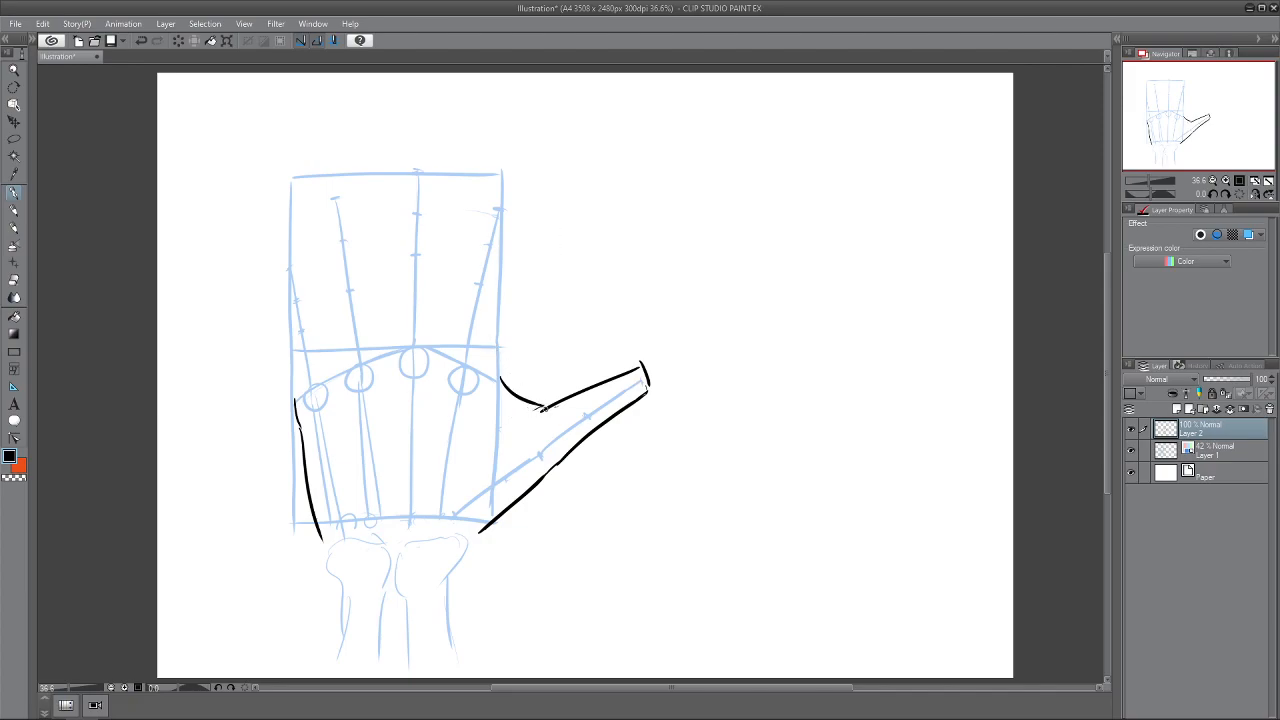
- Mark the ends of all four fingers with short strokes across the tips of their guide lines
drag(491, 205, 510, 211)
drag(281, 268, 296, 261)
drag(327, 198, 428, 167)
mouse_move(560, 207)
mouse_down()
mouse_move(586, 294)
mouse_move(553, 291)
mouse_up()
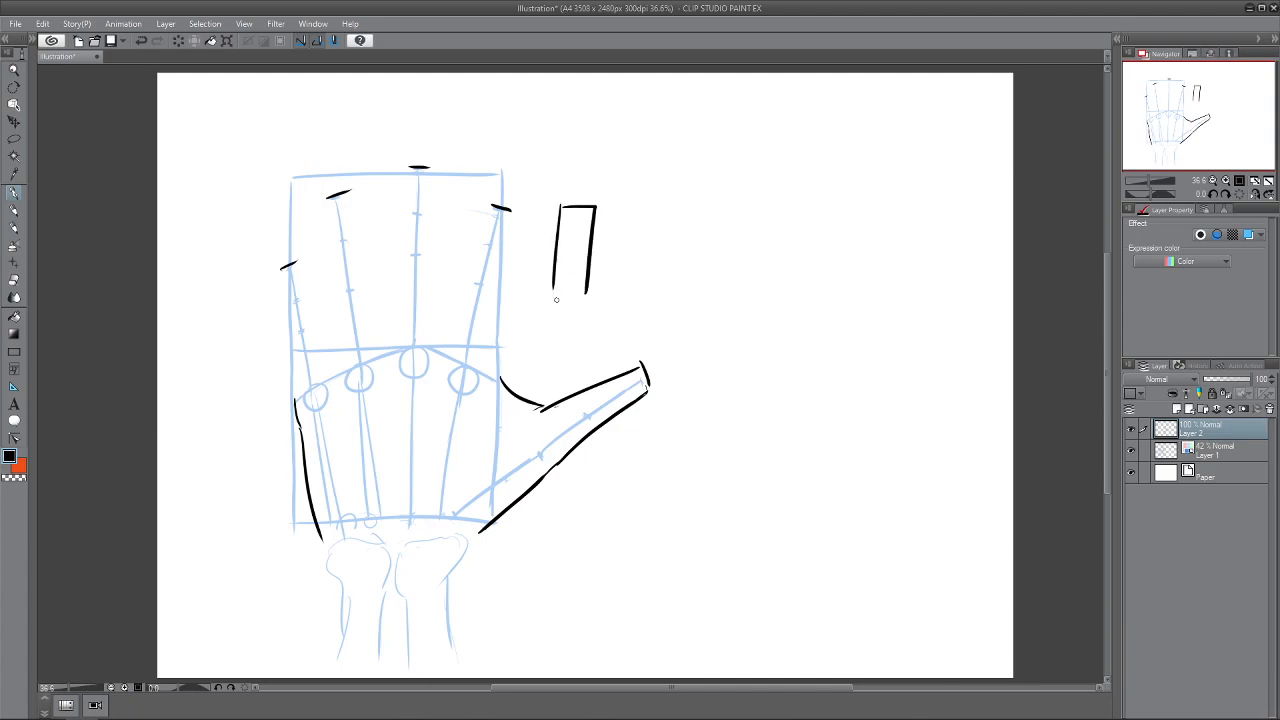
key(ctrl+z)
key(ctrl+z)
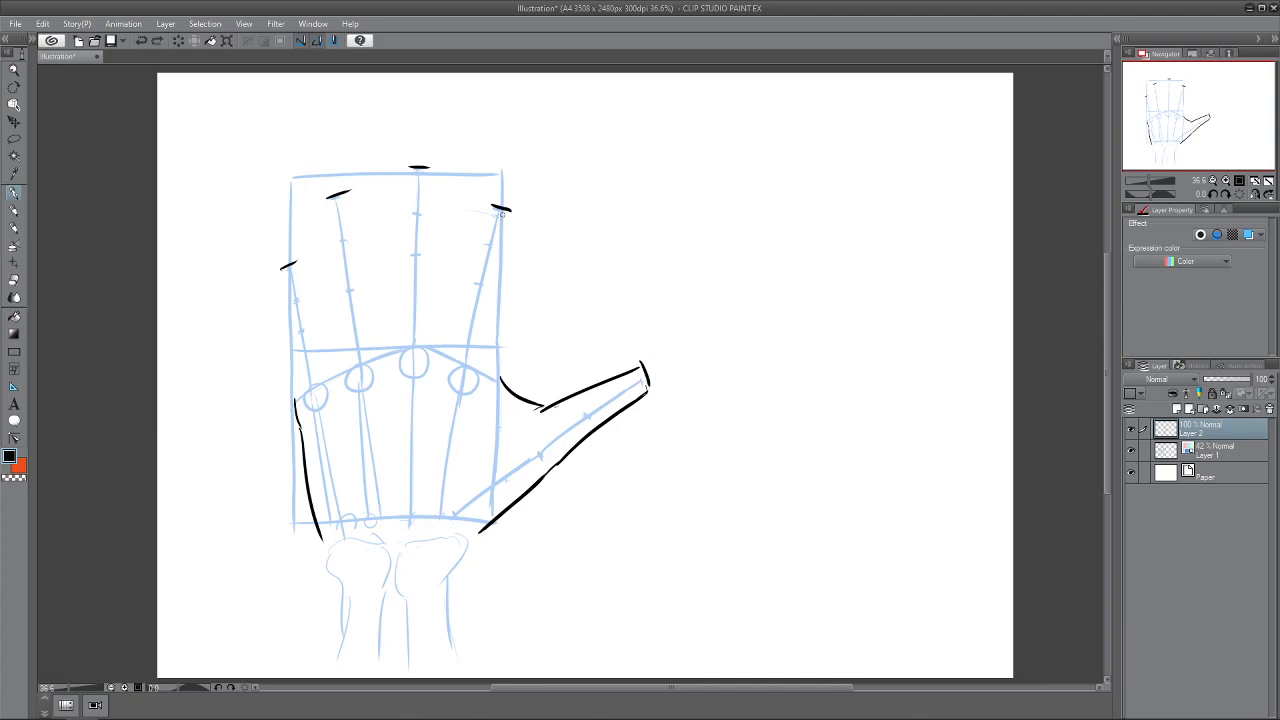
- Draw both sides of the index finger from its tip mark to the knuckles and join it to the thumb web
drag(509, 210, 493, 298)
key(ctrl+z)
drag(509, 210, 487, 367)
drag(488, 208, 465, 302)
key(ctrl+z)
drag(490, 205, 449, 342)
key(ctrl+z)
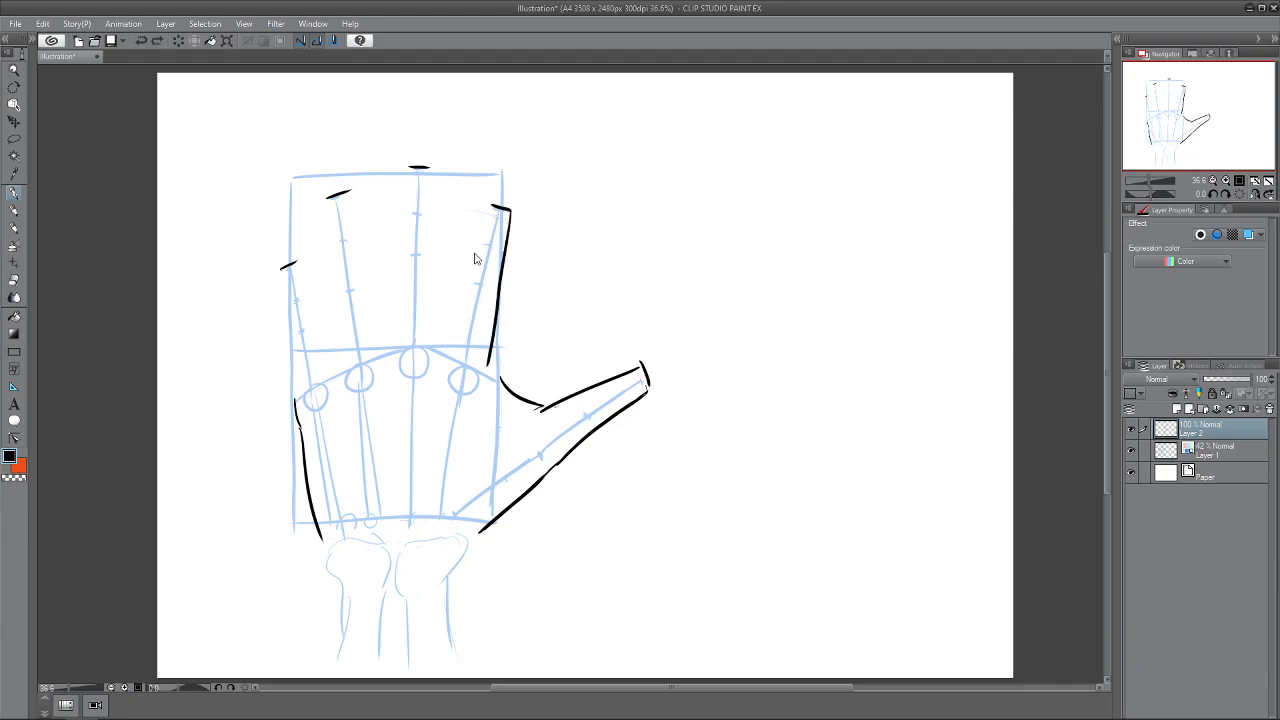
drag(490, 204, 448, 344)
key(ctrl+z)
drag(488, 205, 446, 344)
key(ctrl+z)
mouse_move(489, 205)
mouse_down()
mouse_move(443, 349)
mouse_move(503, 386)
mouse_up()
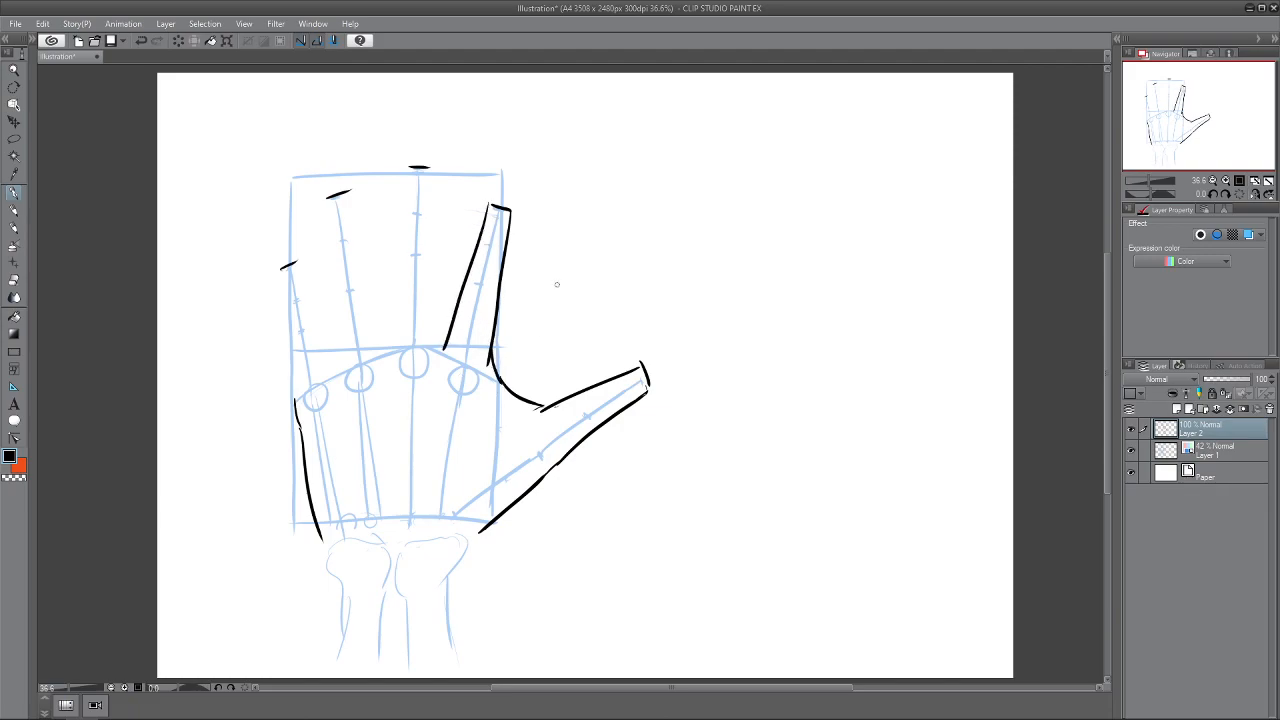
- Draw both sides of the middle finger, from its tip mark down to the knuckle arc
drag(430, 170, 427, 306)
key(ctrl+z)
drag(425, 166, 432, 350)
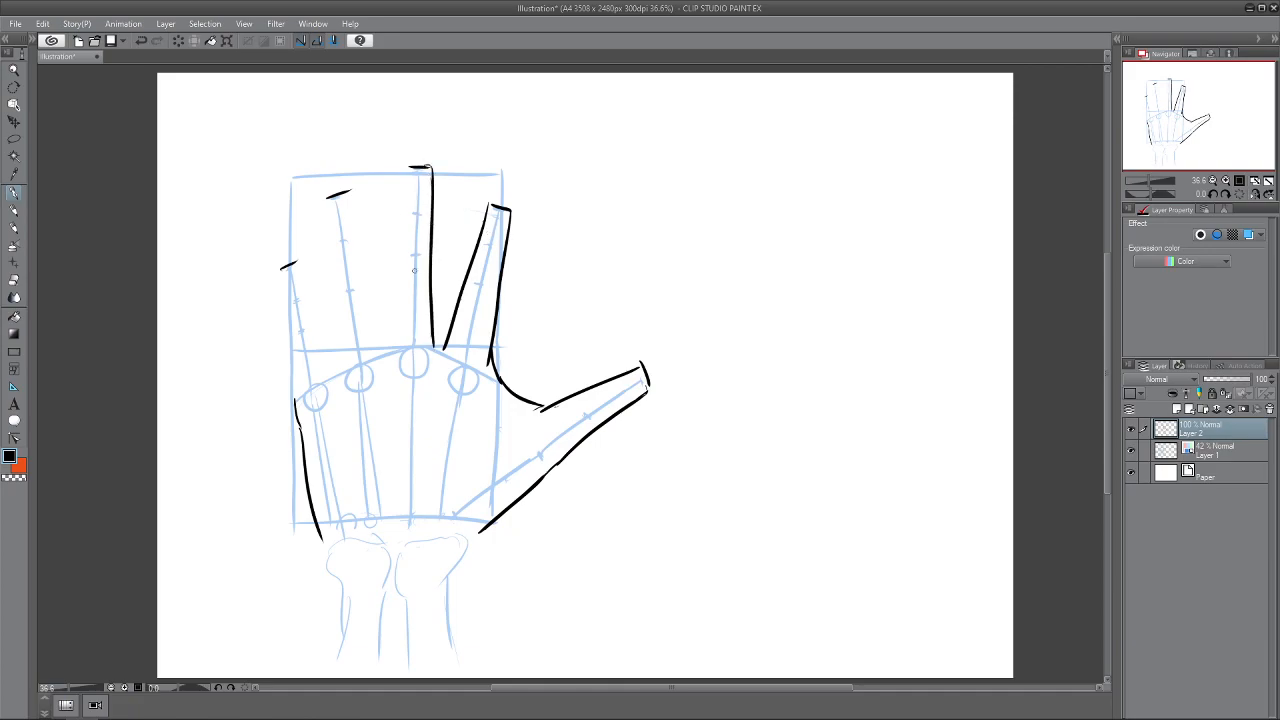
drag(405, 166, 399, 244)
key(ctrl+z)
drag(406, 164, 393, 292)
drag(401, 198, 384, 357)
- Draw both sides of the ring and little fingers, from their tip marks down to the palm
drag(345, 191, 376, 353)
drag(325, 198, 333, 336)
drag(330, 292, 336, 372)
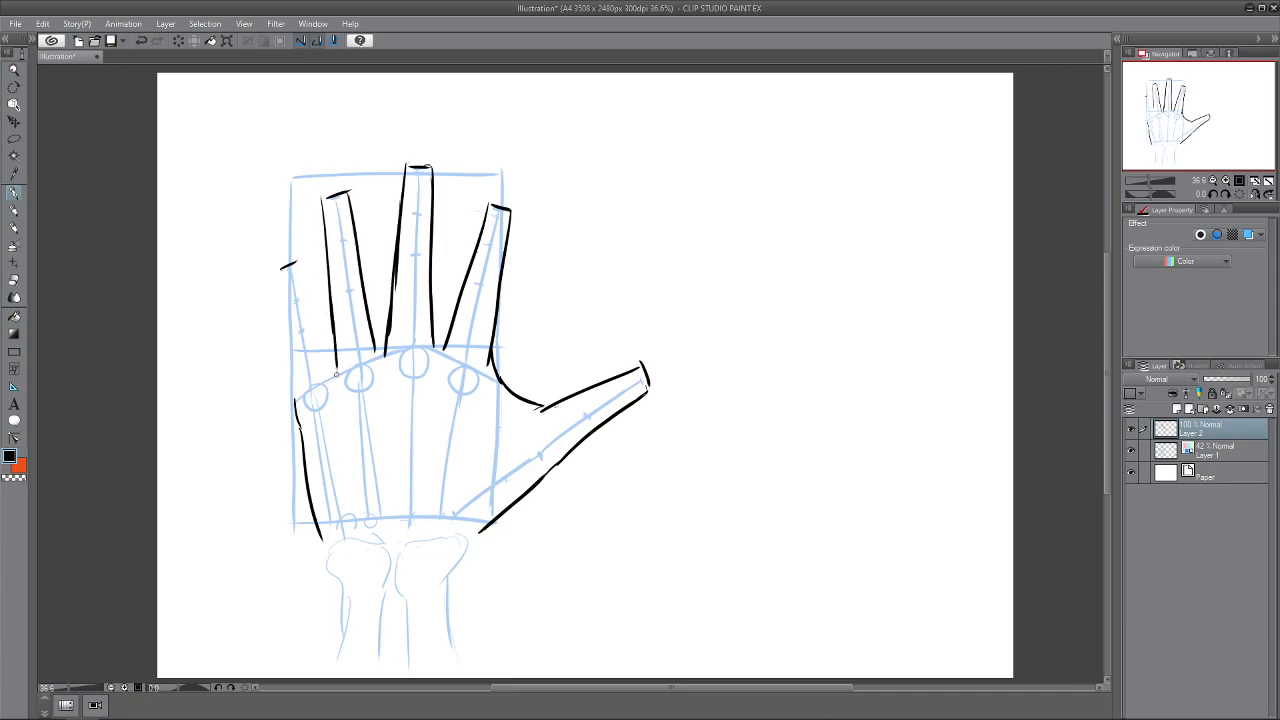
drag(294, 263, 326, 370)
drag(306, 318, 326, 376)
drag(280, 268, 293, 400)
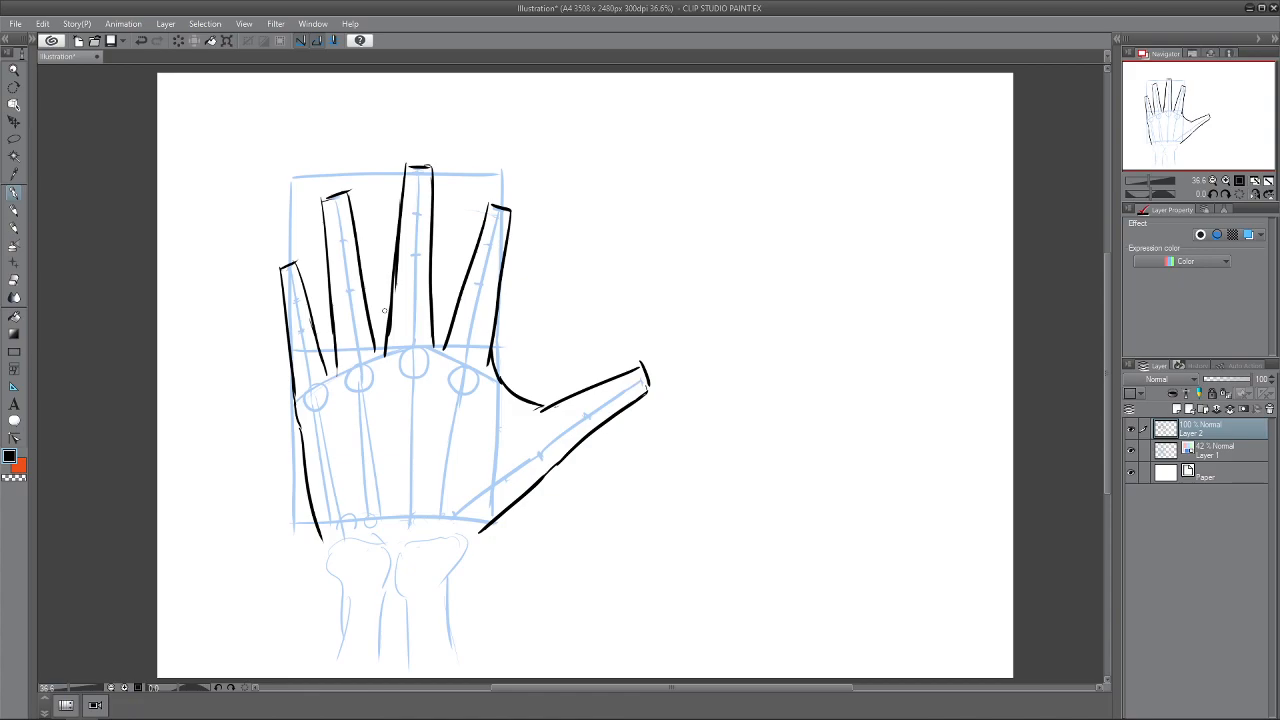
- Sketch a small example of the wrist, palm edge and thumb outline in the empty area beside the hand
drag(489, 524, 495, 514)
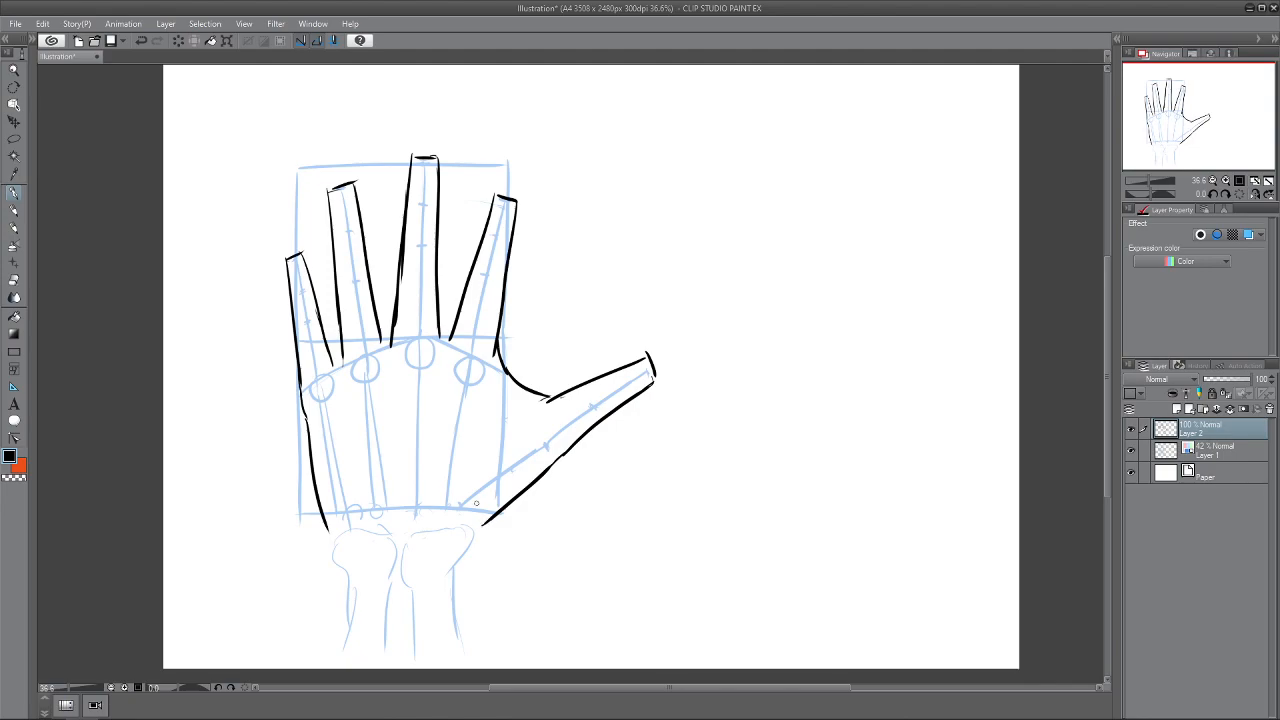
mouse_move(790, 290)
mouse_down()
mouse_move(780, 283)
mouse_move(801, 393)
mouse_up()
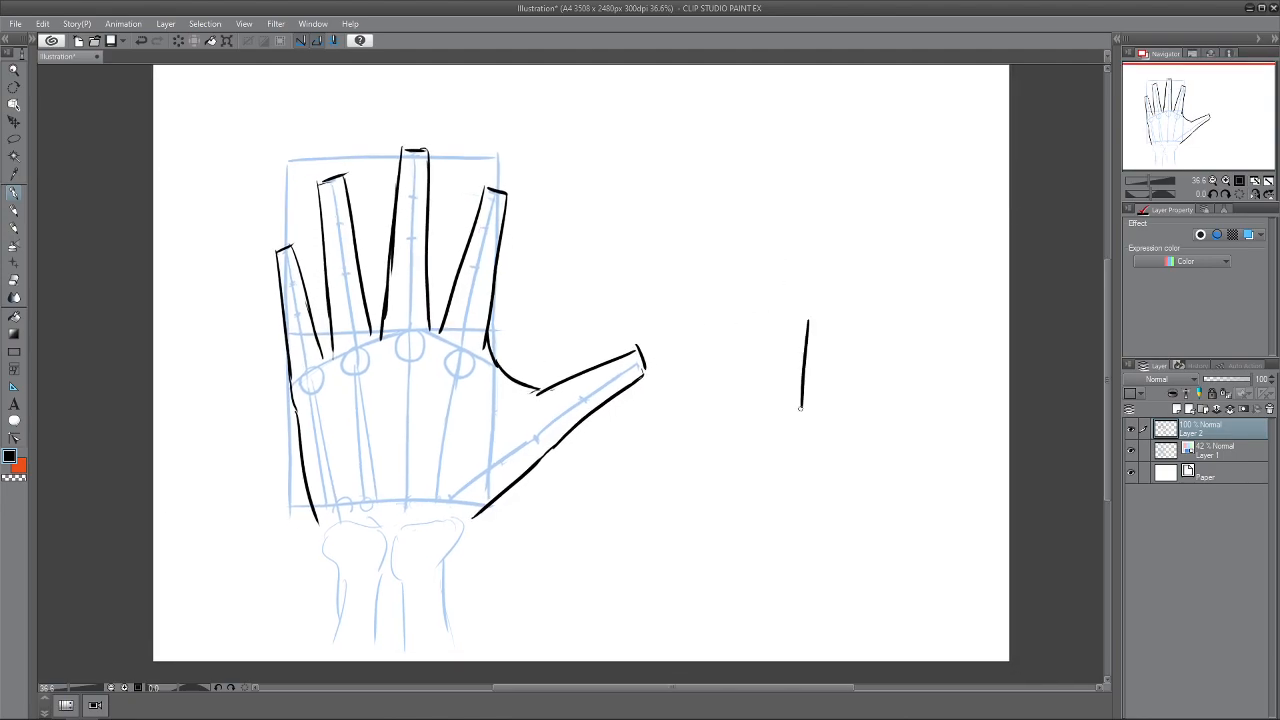
drag(761, 325, 758, 410)
mouse_move(809, 318)
mouse_down()
mouse_move(857, 285)
mouse_move(850, 276)
mouse_move(760, 322)
mouse_up()
key(ctrl+z)
key(ctrl+z)
drag(756, 243, 762, 325)
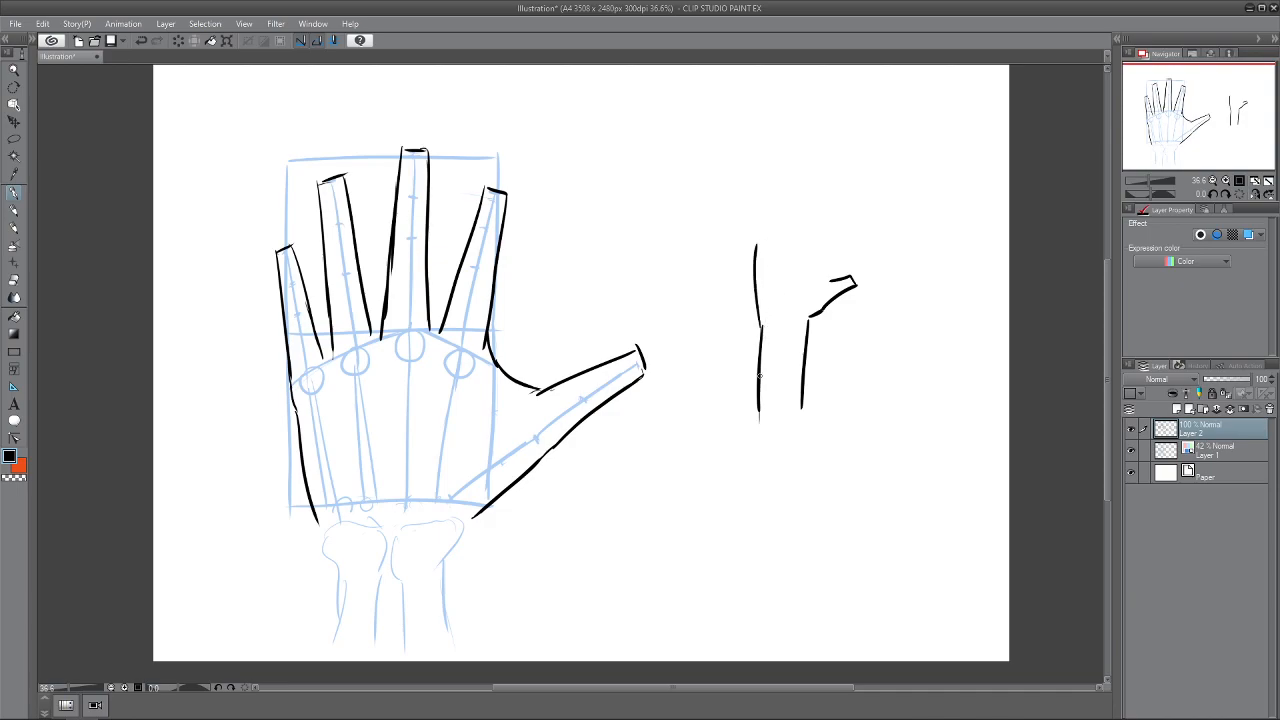
drag(760, 329, 760, 351)
key(ctrl+z)
key(ctrl+z)
- Draw the wrist and forearm outlines on both sides, continuing down from the palm edge and thumb base
mouse_move(320, 524)
mouse_down()
mouse_move(335, 613)
mouse_move(318, 562)
mouse_move(330, 600)
mouse_up()
key(ctrl+z)
key(ctrl+z)
drag(315, 521, 332, 656)
drag(471, 520, 467, 599)
key(ctrl+z)
key(ctrl+z)
drag(474, 516, 473, 643)
drag(560, 517, 555, 537)
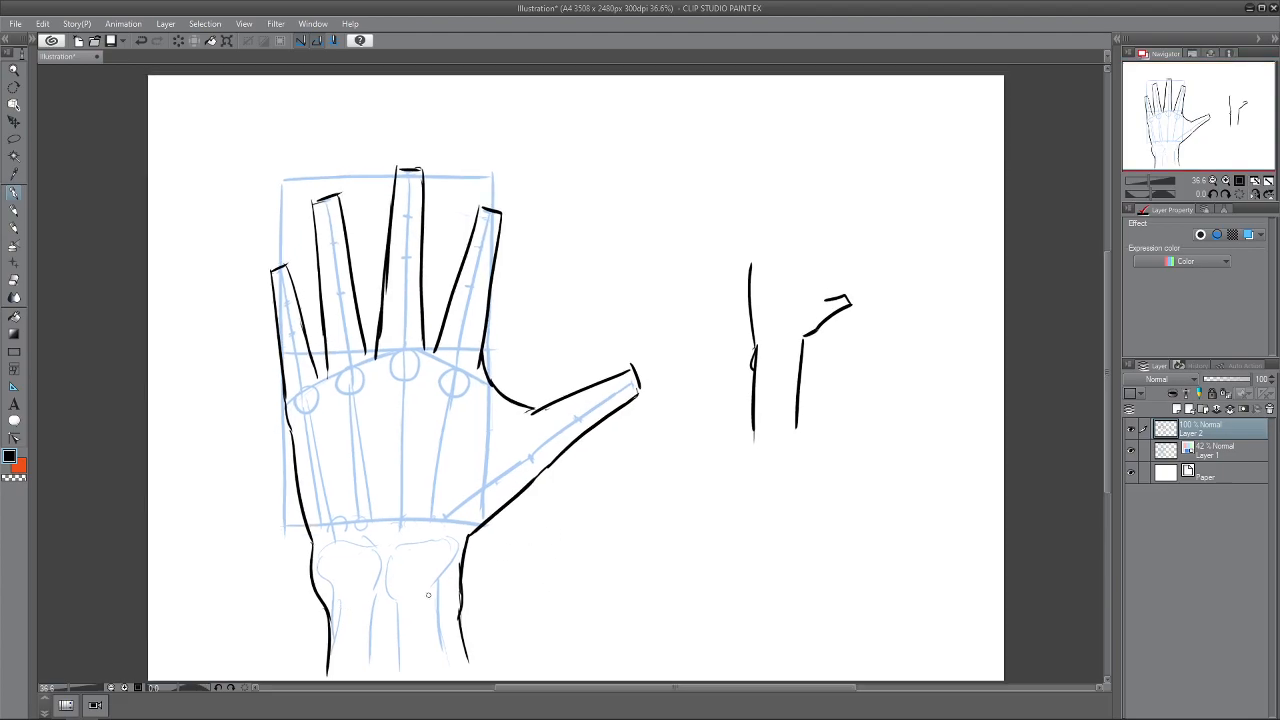
- Erase and redraw both forearm outlines with straighter edges, and close the gaps between the finger bases with short strokes
key(e)
drag(326, 594, 338, 664)
drag(460, 666, 464, 616)
key(p)
drag(309, 548, 316, 660)
drag(460, 556, 473, 628)
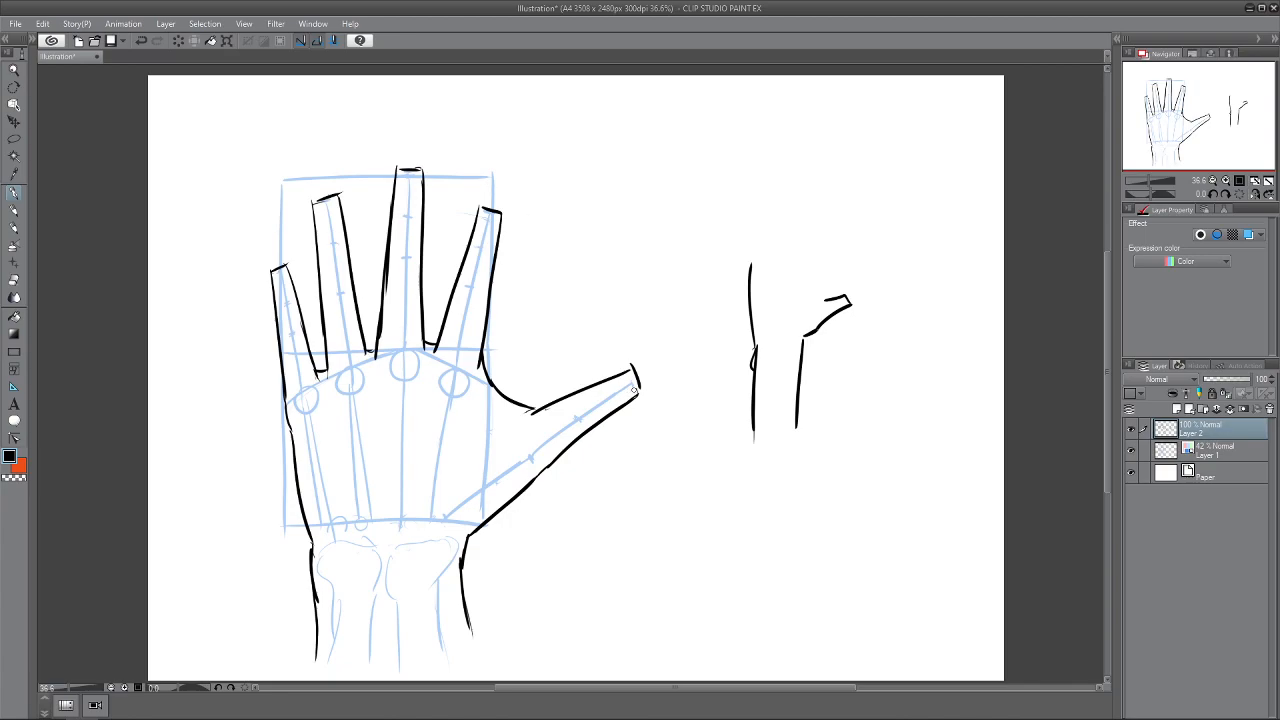
- Erase the thumb's blunt end with a smaller eraser and redraw it as a curved, pointed tip with a nail line
scroll(634, 389, up, 3)
key(e)
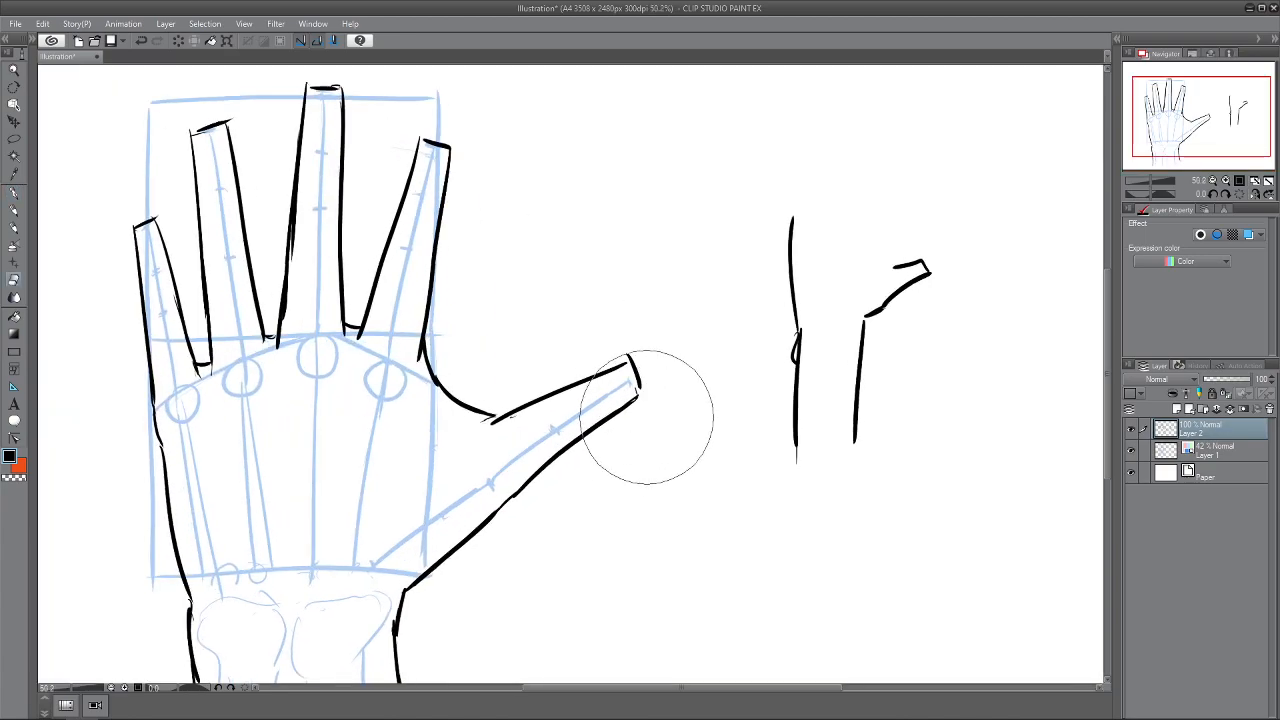
key(bracketleft)
key(bracketleft)
key(bracketleft)
key(bracketleft)
mouse_move(638, 360)
mouse_down()
mouse_move(660, 385)
mouse_move(637, 364)
mouse_move(664, 378)
mouse_move(607, 404)
mouse_up()
key(p)
key(ctrl+z)
key(ctrl+z)
key(ctrl+z)
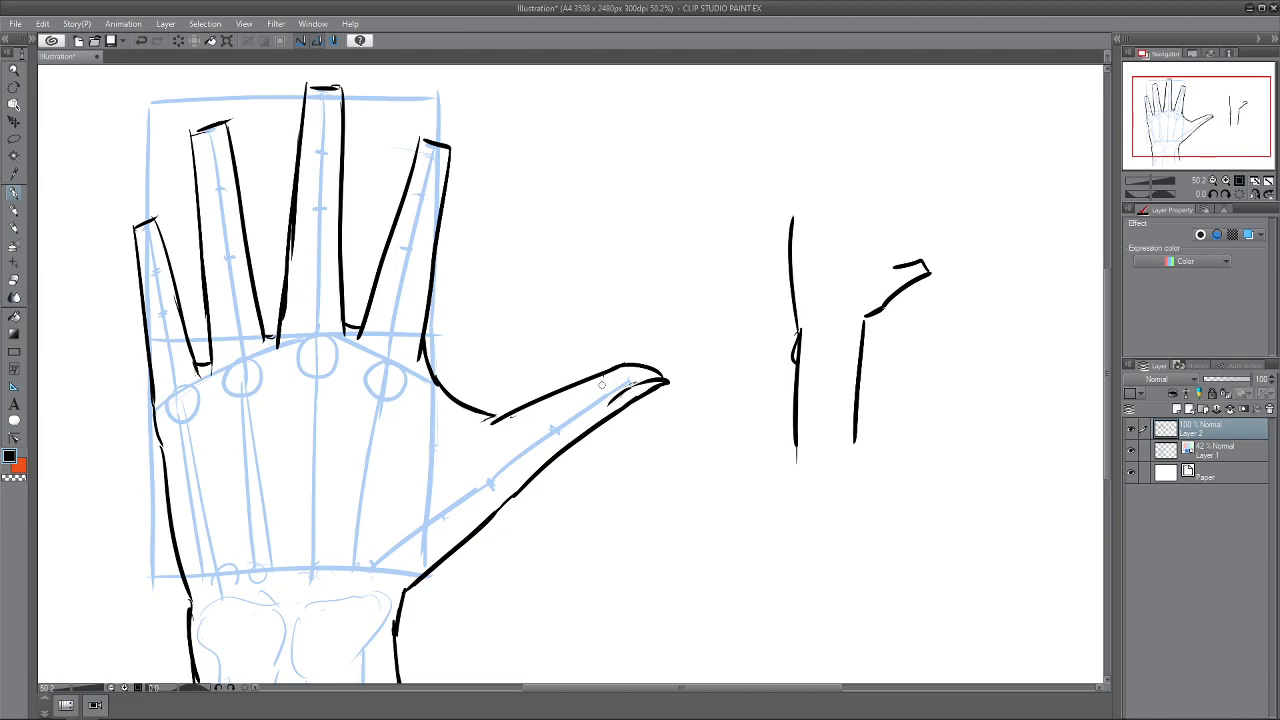
- Erase the flat end strokes from the tips of all four fingers
key(e)
mouse_move(422, 144)
mouse_down()
mouse_move(434, 134)
mouse_move(446, 146)
mouse_up()
drag(336, 88, 329, 87)
drag(324, 130, 347, 177)
drag(242, 169, 222, 178)
mouse_move(172, 266)
mouse_down()
mouse_move(157, 271)
mouse_move(166, 263)
mouse_up()
- Draw rounded tips on the index and middle fingers with the pen
key(p)
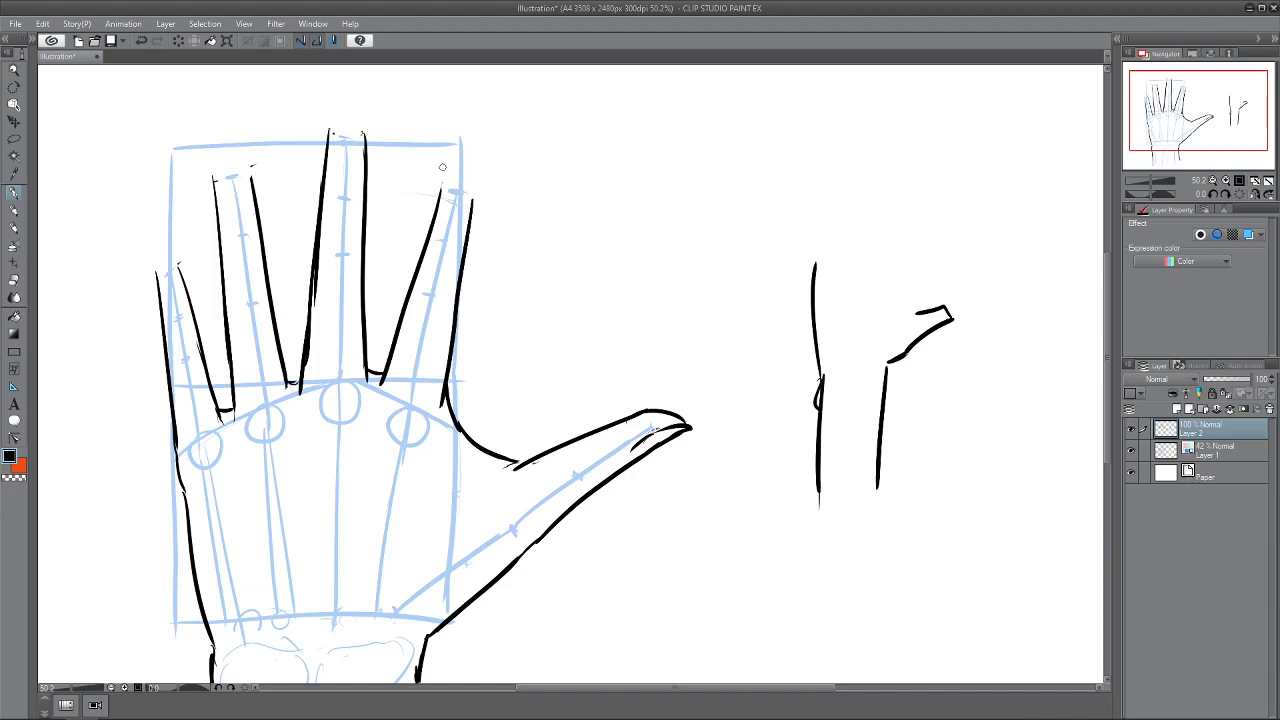
mouse_move(441, 198)
mouse_down()
mouse_move(460, 175)
mouse_move(471, 208)
mouse_move(459, 165)
mouse_move(471, 208)
mouse_move(445, 201)
mouse_move(467, 198)
mouse_up()
key(ctrl+z)
key(ctrl+z)
key(ctrl+z)
key(ctrl+z)
key(ctrl+z)
key(ctrl+z)
key(ctrl+z)
key(ctrl+z)
- Draw the fingernail side lines inside the middle and index fingertips
mouse_move(328, 148)
mouse_down()
mouse_move(346, 125)
mouse_move(366, 146)
mouse_move(332, 168)
mouse_up()
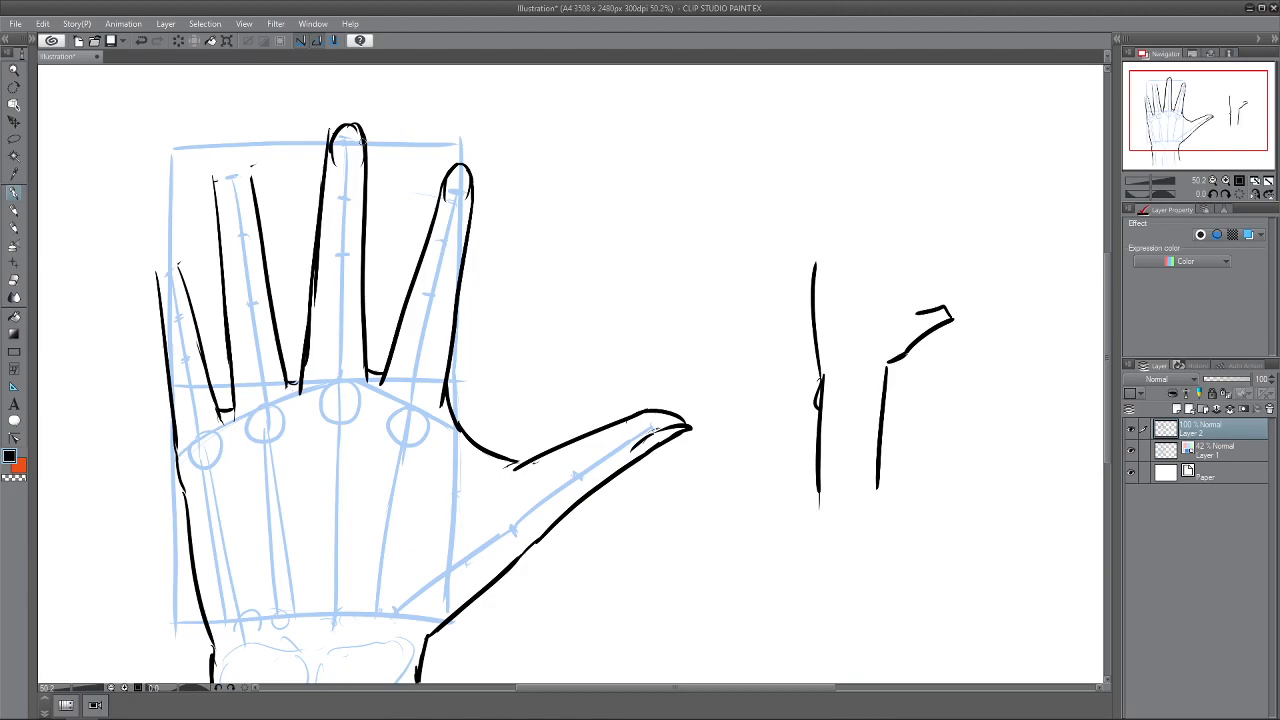
key(ctrl+z)
drag(334, 168, 362, 164)
drag(445, 200, 462, 202)
key(ctrl+z)
key(ctrl+z)
- Draw rounded tips with nail lines on the ring and little fingers, and clean up stray line ends
mouse_move(213, 184)
mouse_down()
mouse_move(218, 154)
mouse_move(232, 153)
mouse_move(252, 208)
mouse_up()
mouse_move(157, 286)
mouse_down()
mouse_move(174, 264)
mouse_move(172, 295)
mouse_up()
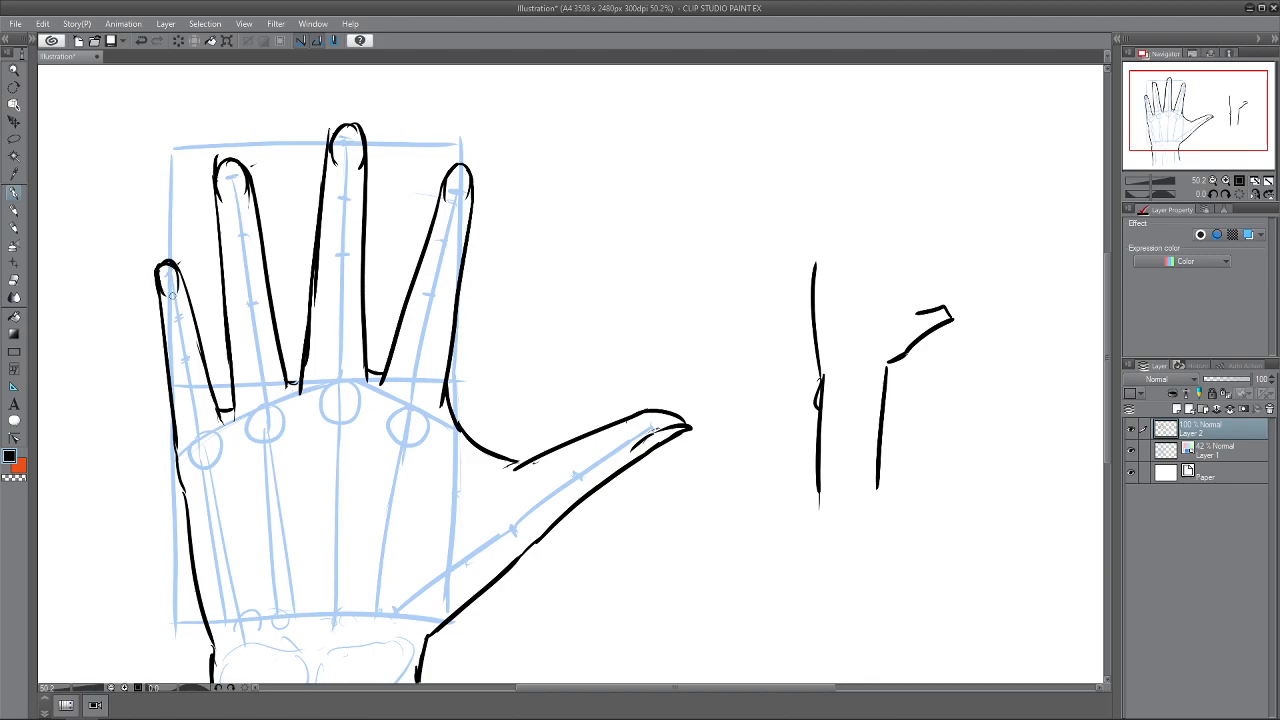
key(e)
key(p)
key(e)
key(p)
- Draw short double crease lines across both joints of the middle and index fingers at the guide marks
mouse_move(504, 381)
mouse_down()
mouse_move(511, 337)
mouse_move(513, 361)
mouse_up()
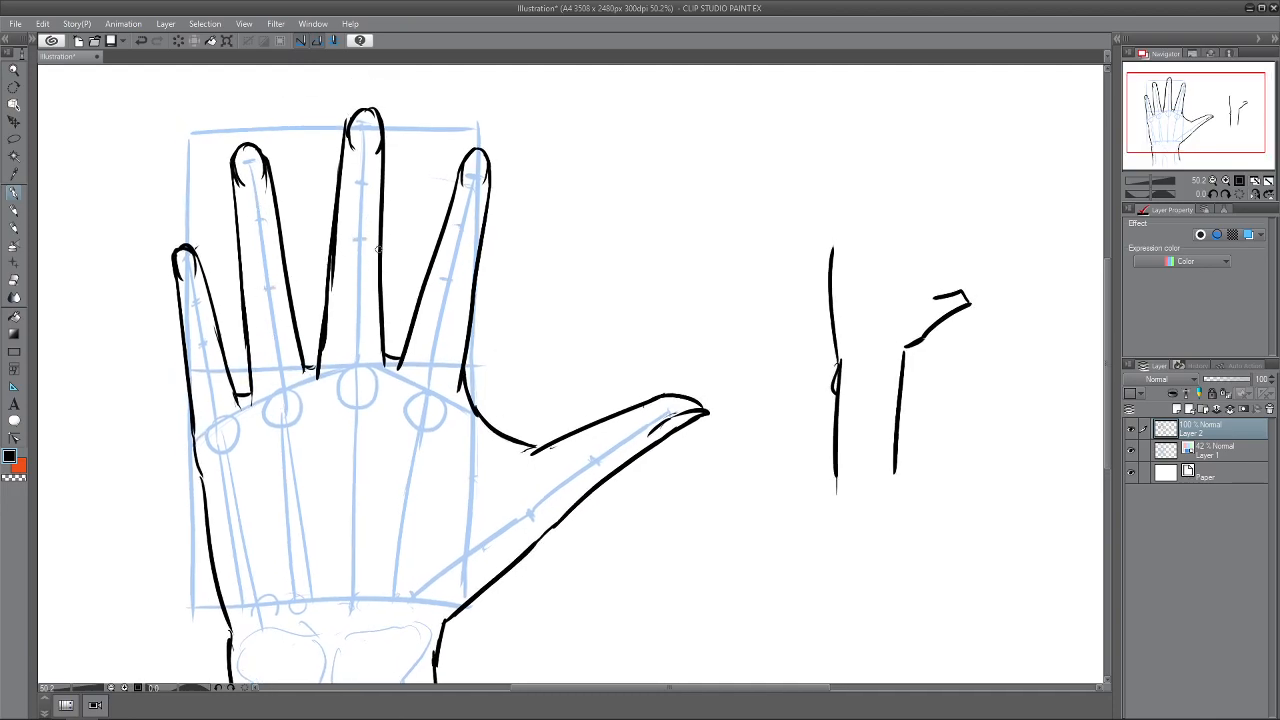
drag(342, 251, 365, 252)
drag(344, 247, 367, 247)
drag(348, 180, 372, 178)
drag(350, 183, 366, 183)
drag(440, 276, 457, 278)
drag(451, 225, 470, 221)
drag(453, 230, 471, 227)
- Draw short crease lines across both joints of the ring and little fingers at the guide marks
drag(255, 285, 272, 283)
drag(256, 290, 270, 288)
drag(243, 223, 265, 225)
drag(183, 305, 196, 305)
drag(192, 349, 206, 350)
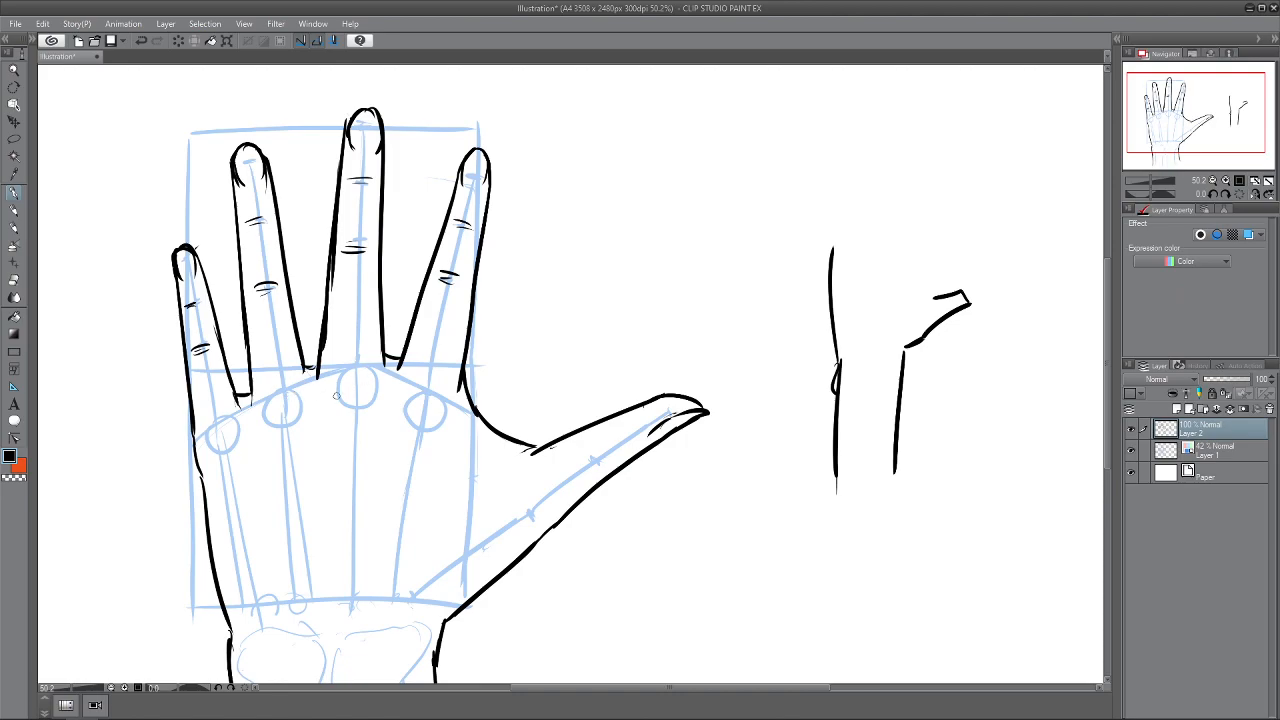
- Draw short curved marks beside the knuckle circles and thin tendon lines running down the back of the hand
mouse_move(338, 378)
mouse_down()
mouse_move(351, 415)
mouse_move(374, 399)
mouse_move(370, 421)
mouse_move(416, 434)
mouse_move(404, 407)
mouse_move(441, 436)
mouse_up()
mouse_move(300, 404)
mouse_down()
mouse_move(298, 426)
mouse_move(212, 460)
mouse_up()
drag(340, 433, 344, 517)
drag(269, 456, 282, 552)
drag(421, 470, 406, 556)
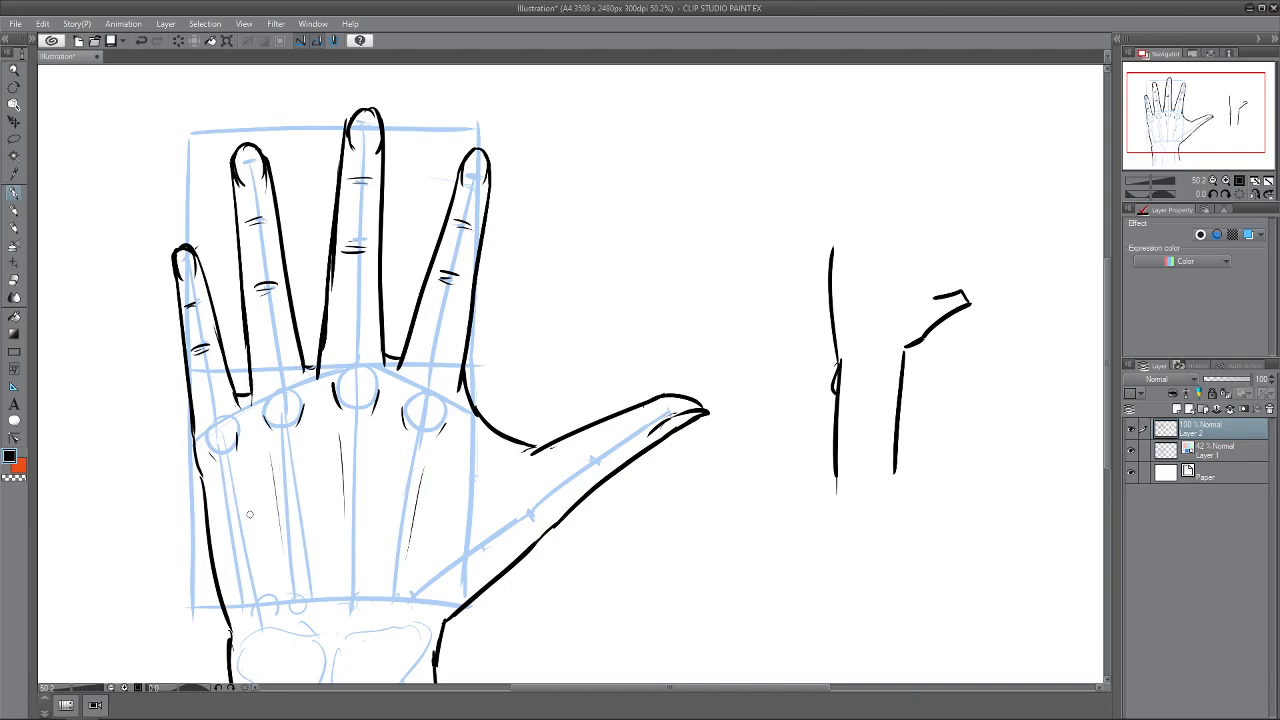
drag(219, 494, 230, 562)
key(ctrl+z)
drag(222, 490, 236, 570)
key(ctrl+z)
drag(218, 486, 229, 548)
key(ctrl+z)
- Add faint short tendon lines below the little finger's knuckle and beside the middle and index finger tendons
drag(230, 500, 224, 544)
drag(369, 456, 363, 515)
drag(397, 494, 394, 520)
- Draw the crease across the thumb joint and reshape the pointed thumb tip into a rounded end
drag(605, 450, 593, 468)
key(e)
mouse_move(655, 431)
mouse_down()
mouse_move(694, 407)
mouse_move(690, 428)
mouse_move(700, 420)
mouse_move(655, 446)
mouse_up()
key(p)
key(ctrl+z)
key(ctrl+z)
key(ctrl+z)
mouse_move(673, 400)
mouse_down()
mouse_move(641, 420)
mouse_move(692, 421)
mouse_up()
key(e)
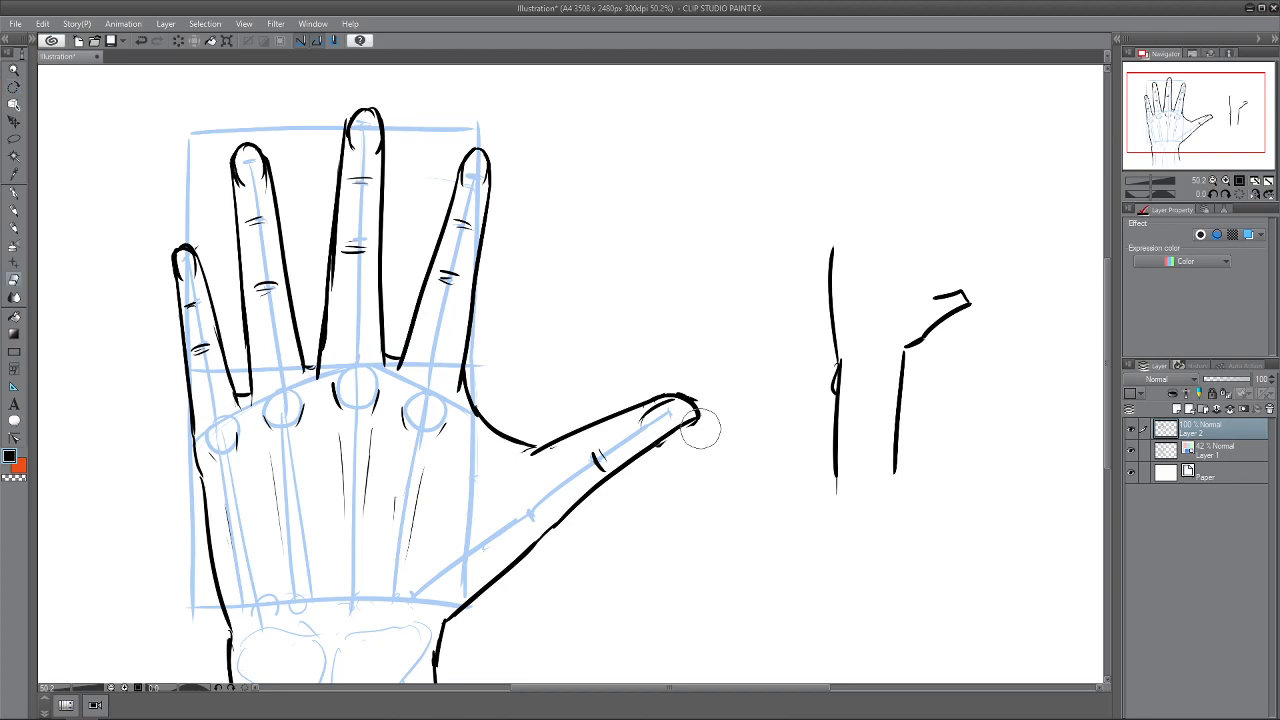
- Replace the upper contour of the thumb's end segment with a fuller, bulging curve
mouse_move(605, 424)
mouse_down()
mouse_move(595, 427)
mouse_move(640, 398)
mouse_move(688, 400)
mouse_up()
key(p)
key(ctrl+z)
key(e)
key(p)
key(ctrl+z)
key(ctrl+z)
- Draw thin tendon lines along the thumb's base toward the wrist
mouse_move(596, 426)
mouse_down()
mouse_move(690, 399)
mouse_move(530, 454)
mouse_move(467, 497)
mouse_up()
key(ctrl+z)
key(ctrl+z)
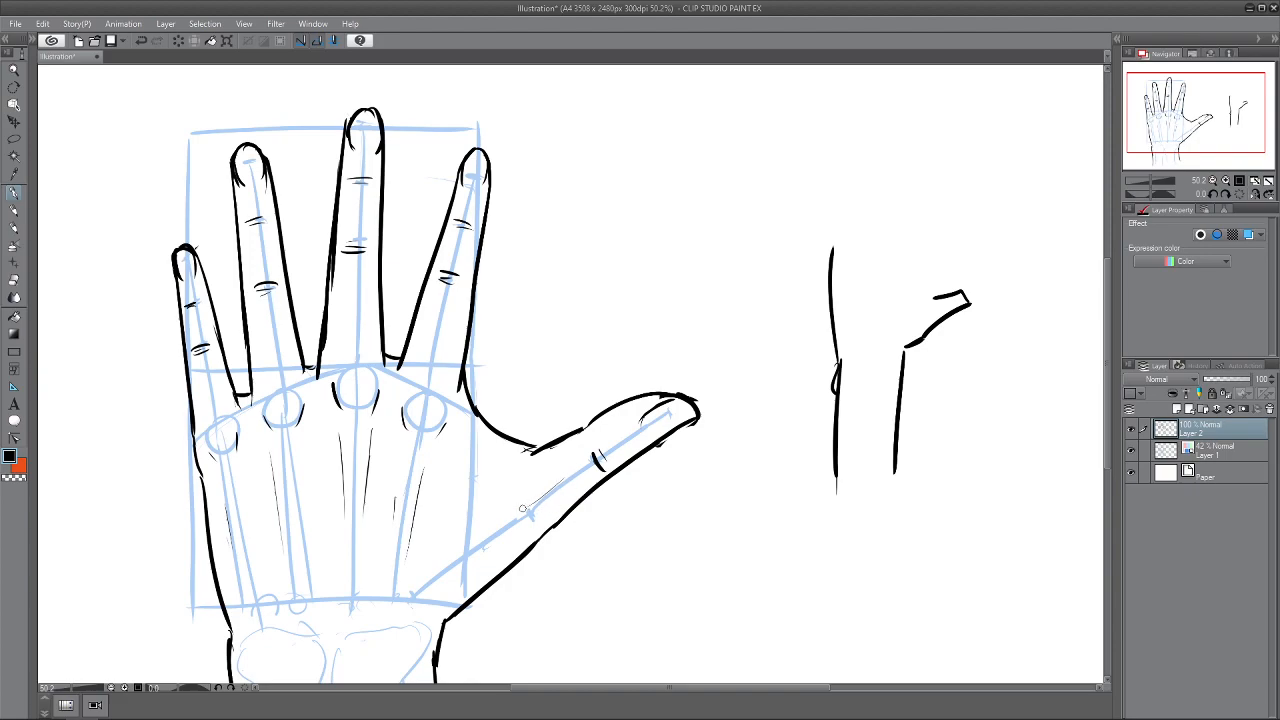
drag(526, 532, 455, 592)
drag(487, 526, 422, 582)
- Hide the blue guide sketch on Layer 1, leaving the outline layer visible
scroll(593, 508, down, 4)
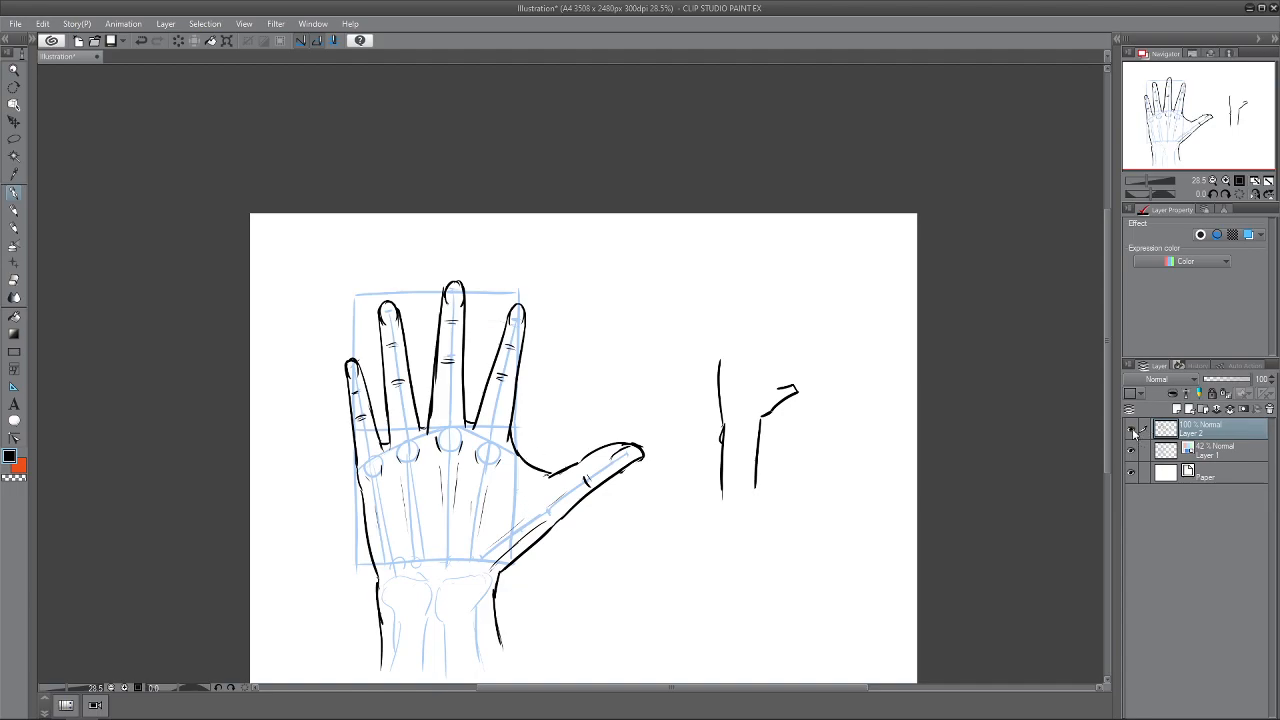
click(1131, 429)
click(1131, 429)
click(1131, 450)
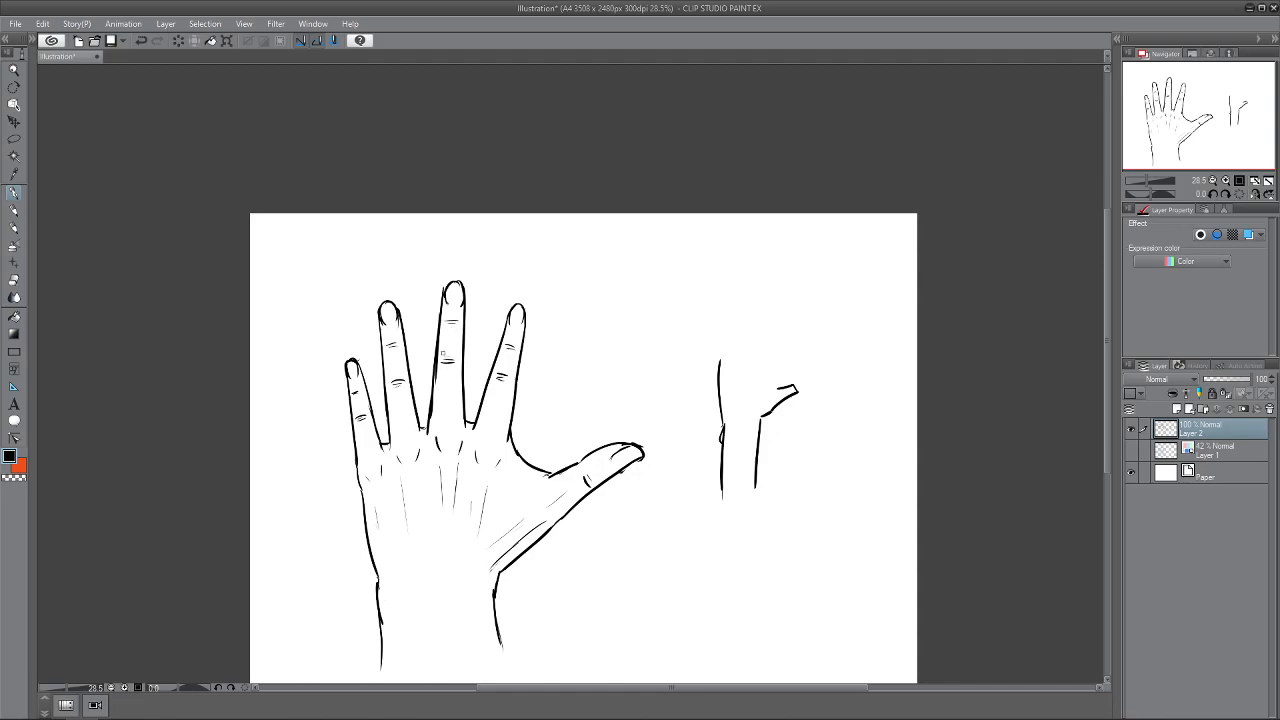
- Erase the example line sketches in the empty area beside the hand
key(e)
mouse_move(743, 449)
mouse_down()
mouse_move(725, 483)
mouse_move(719, 362)
mouse_move(767, 457)
mouse_move(718, 466)
mouse_up()
key(p)
mouse_move(505, 365)
mouse_down()
mouse_move(501, 391)
mouse_move(503, 365)
mouse_up()
key(ctrl+z)
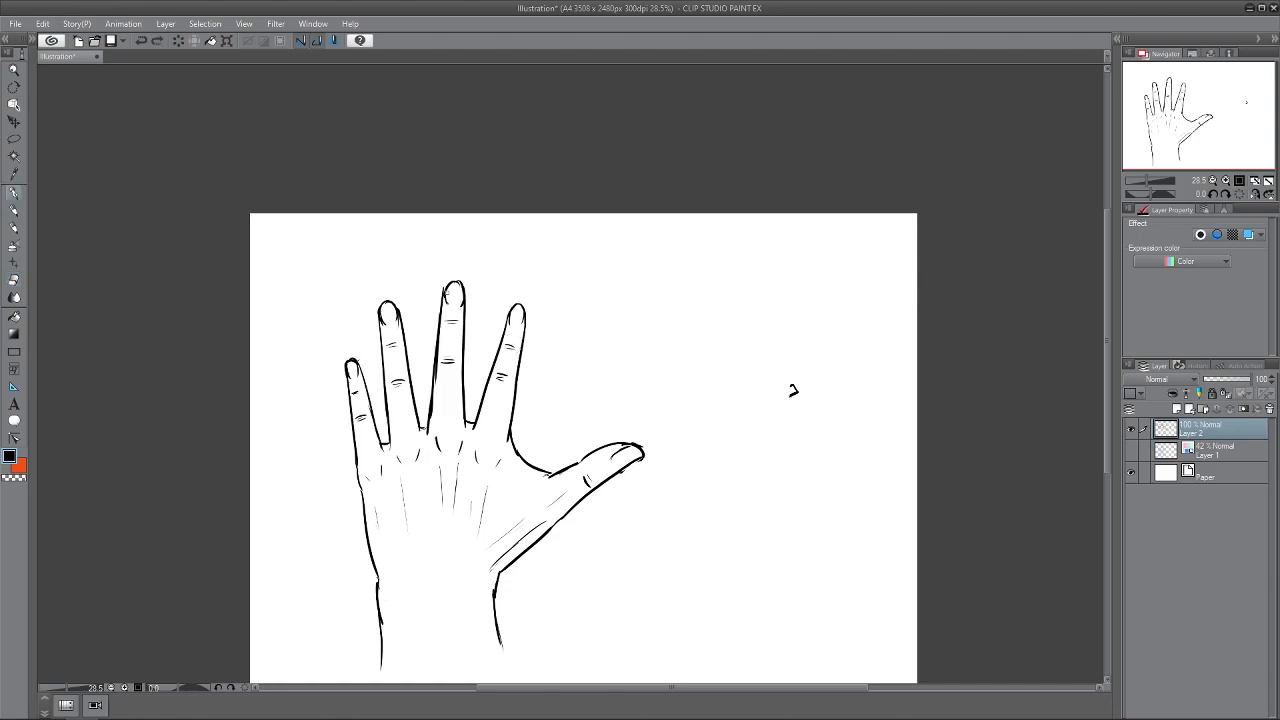
key(ctrl+z)
drag(648, 438, 642, 418)
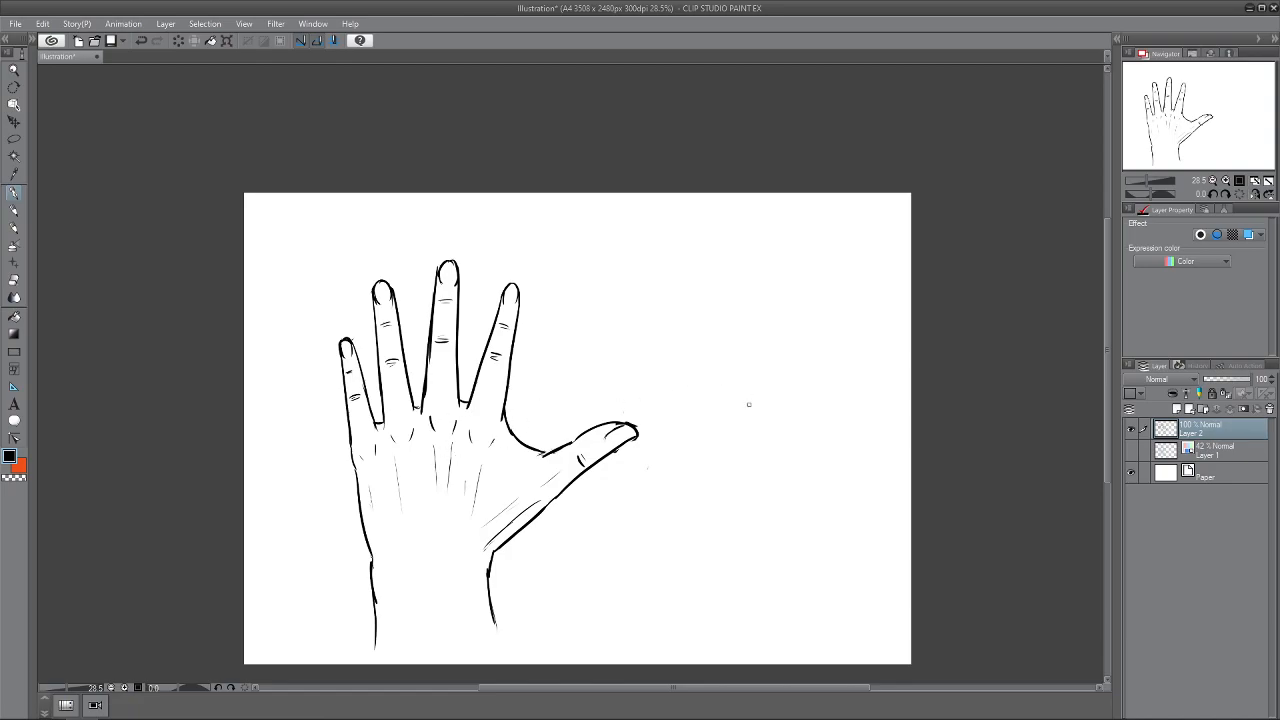
- Add a new raster layer directly above Layer 1, beneath the hand outline layer
click(1203, 458)
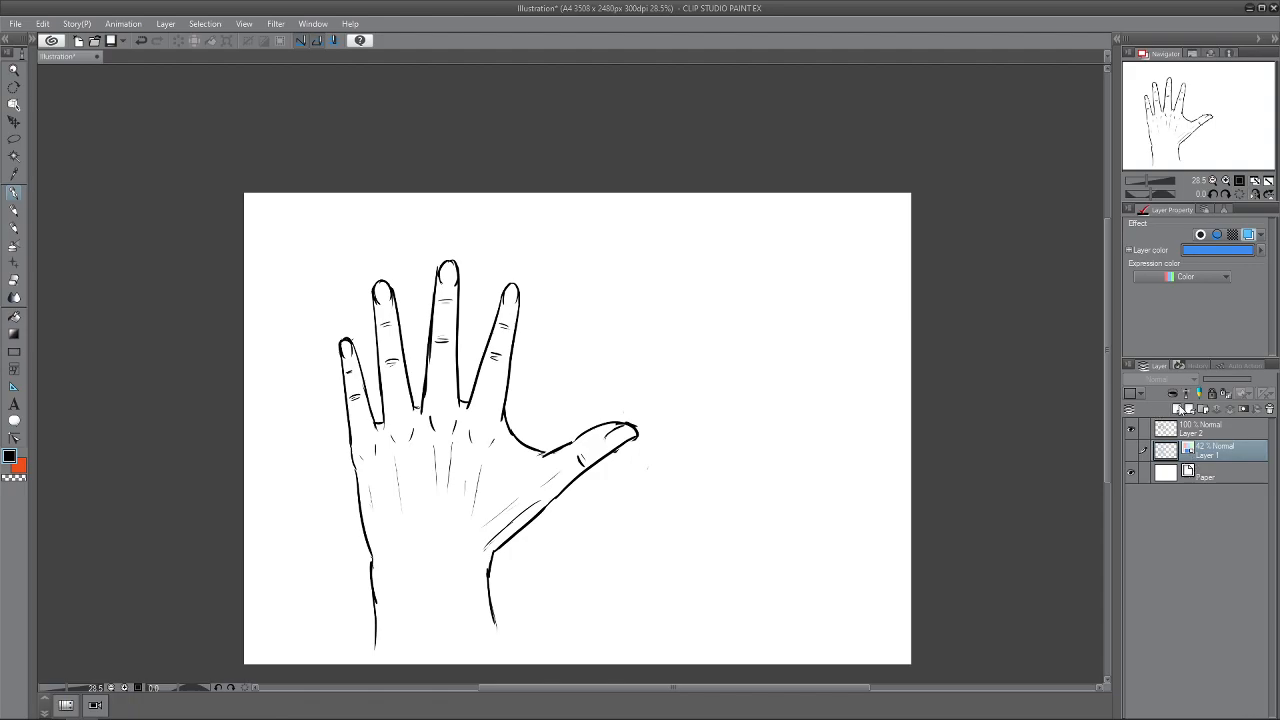
click(1179, 408)
drag(732, 430, 723, 428)
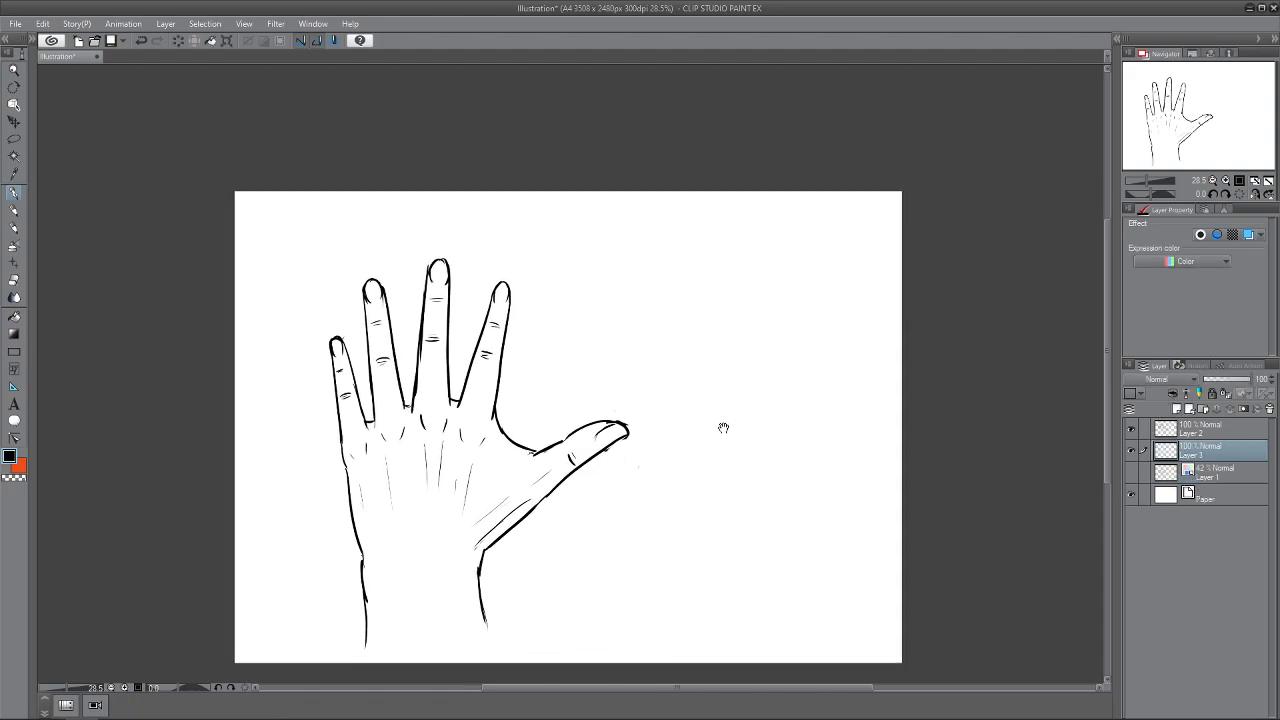
drag(720, 352, 697, 340)
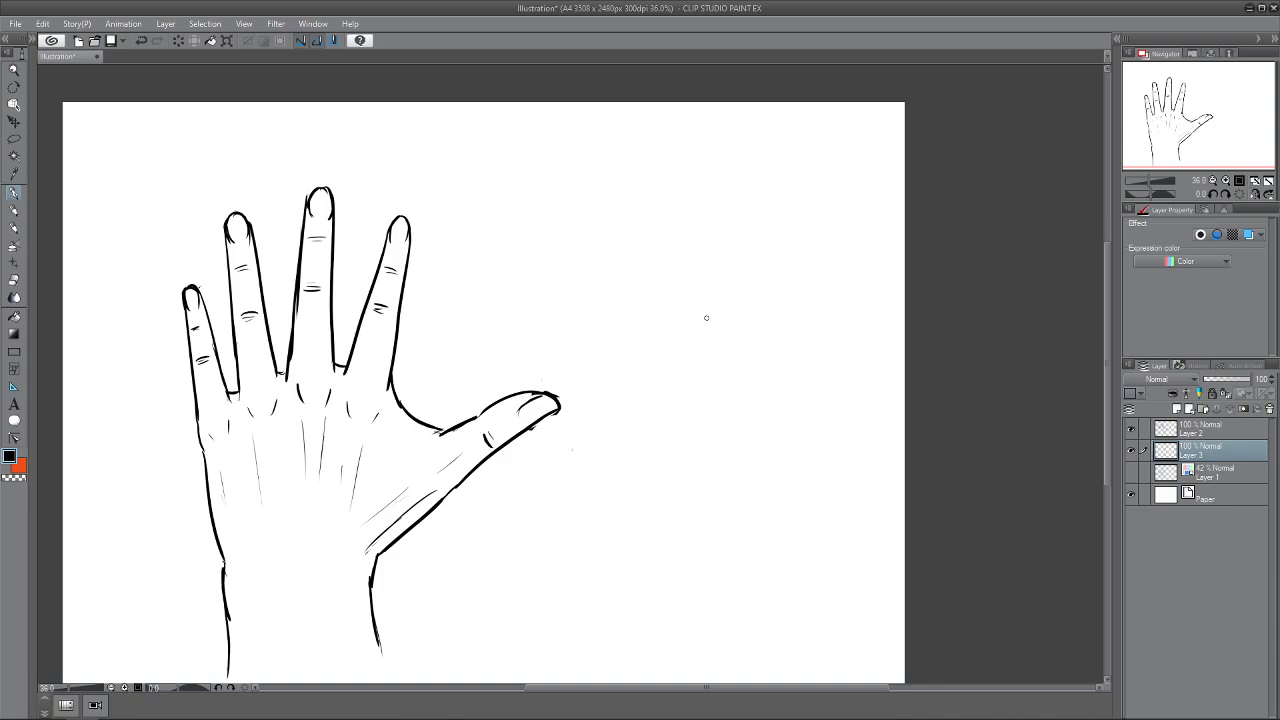
drag(668, 330, 772, 320)
key(ctrl+z)
mouse_move(630, 329)
mouse_down()
mouse_move(773, 328)
mouse_move(758, 316)
mouse_move(639, 410)
mouse_up()
drag(642, 410, 748, 403)
key(ctrl+z)
key(ctrl+z)
mouse_move(629, 327)
mouse_down()
mouse_move(644, 430)
mouse_move(746, 424)
mouse_up()
drag(756, 358, 745, 424)
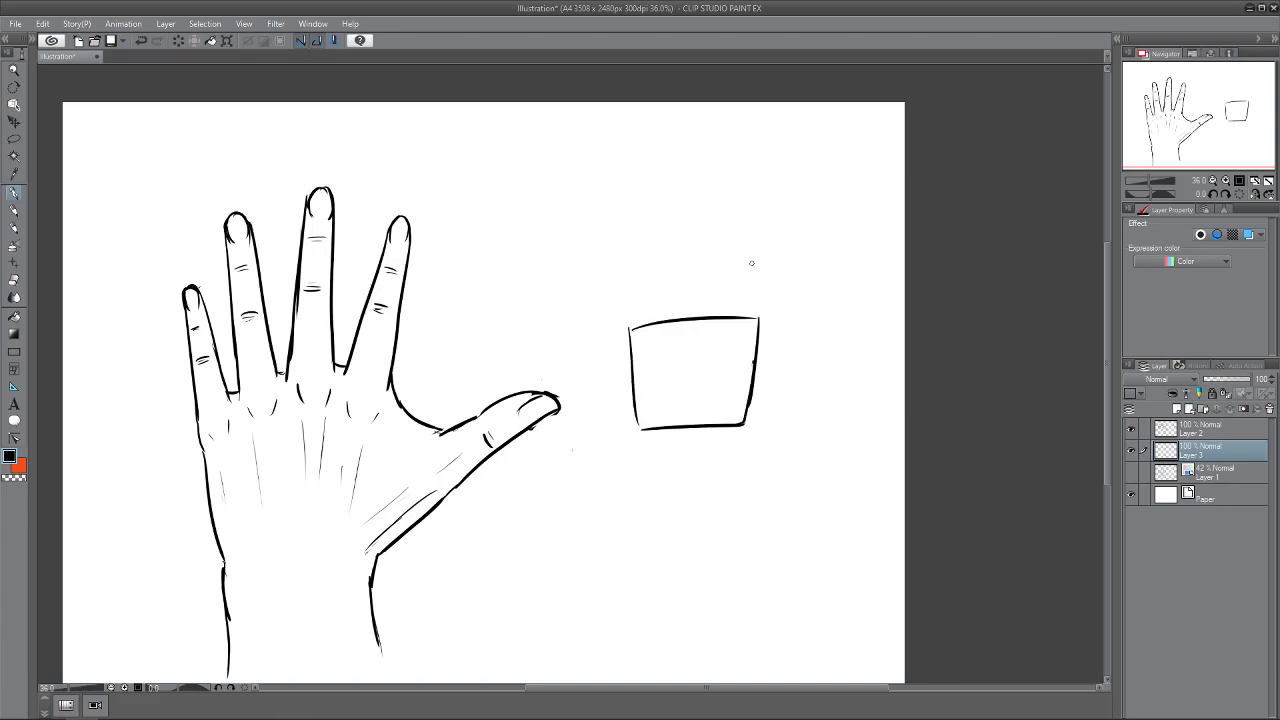
mouse_move(630, 334)
mouse_down()
mouse_move(673, 319)
mouse_move(756, 345)
mouse_up()
key(e)
key(bracketleft)
key(bracketleft)
key(bracketleft)
key(bracketleft)
key(bracketleft)
key(bracketleft)
key(bracketleft)
key(bracketleft)
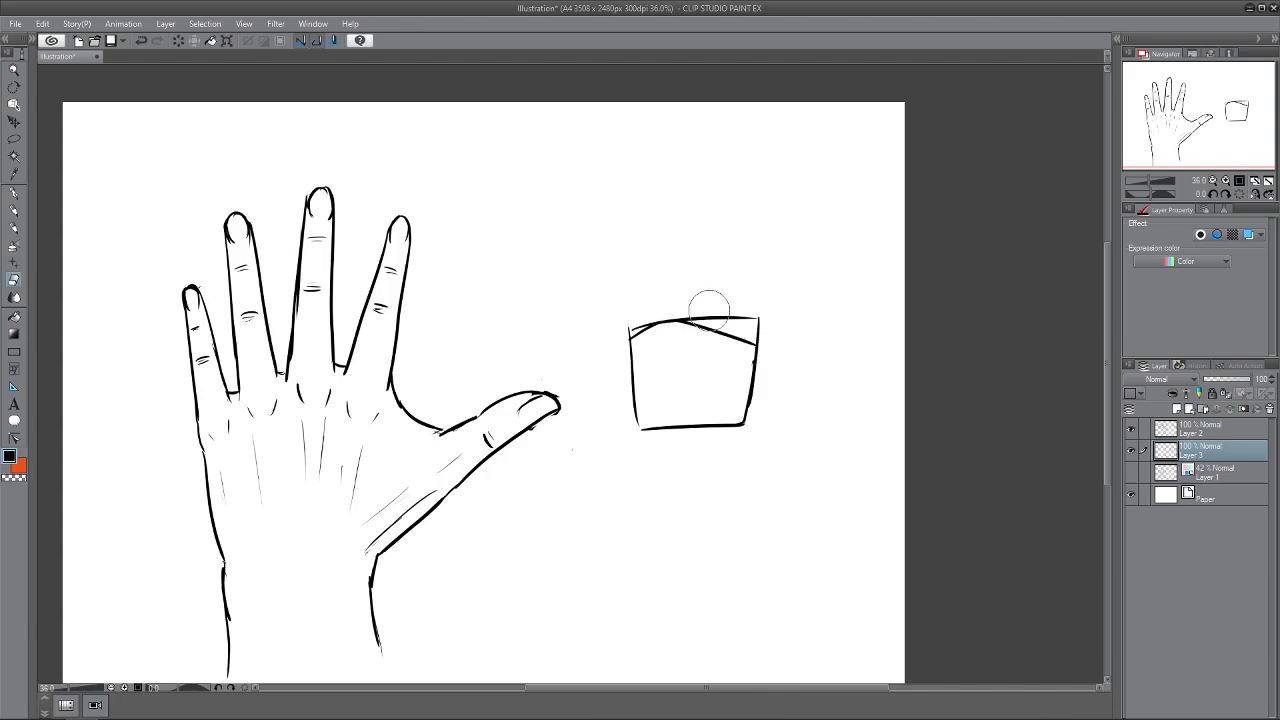
drag(713, 311, 757, 329)
key(ctrl+z)
key(ctrl+z)
key(ctrl+z)
key(ctrl+z)
key(ctrl+z)
key(ctrl+z)
key(ctrl+z)
key(ctrl+z)
key(ctrl+z)
key(ctrl+z)
- Draw a small five-sided palm shape with a peaked top edge in the empty area beside the hand
key(p)
mouse_move(659, 401)
mouse_down()
mouse_move(757, 395)
mouse_move(761, 324)
mouse_move(667, 391)
mouse_move(715, 300)
mouse_move(771, 330)
mouse_up()
key(ctrl+z)
mouse_move(660, 322)
mouse_down()
mouse_move(698, 300)
mouse_move(770, 330)
mouse_up()
key(ctrl+z)
mouse_move(660, 322)
mouse_down()
mouse_move(692, 303)
mouse_move(768, 333)
mouse_up()
key(ctrl+z)
drag(695, 302, 758, 333)
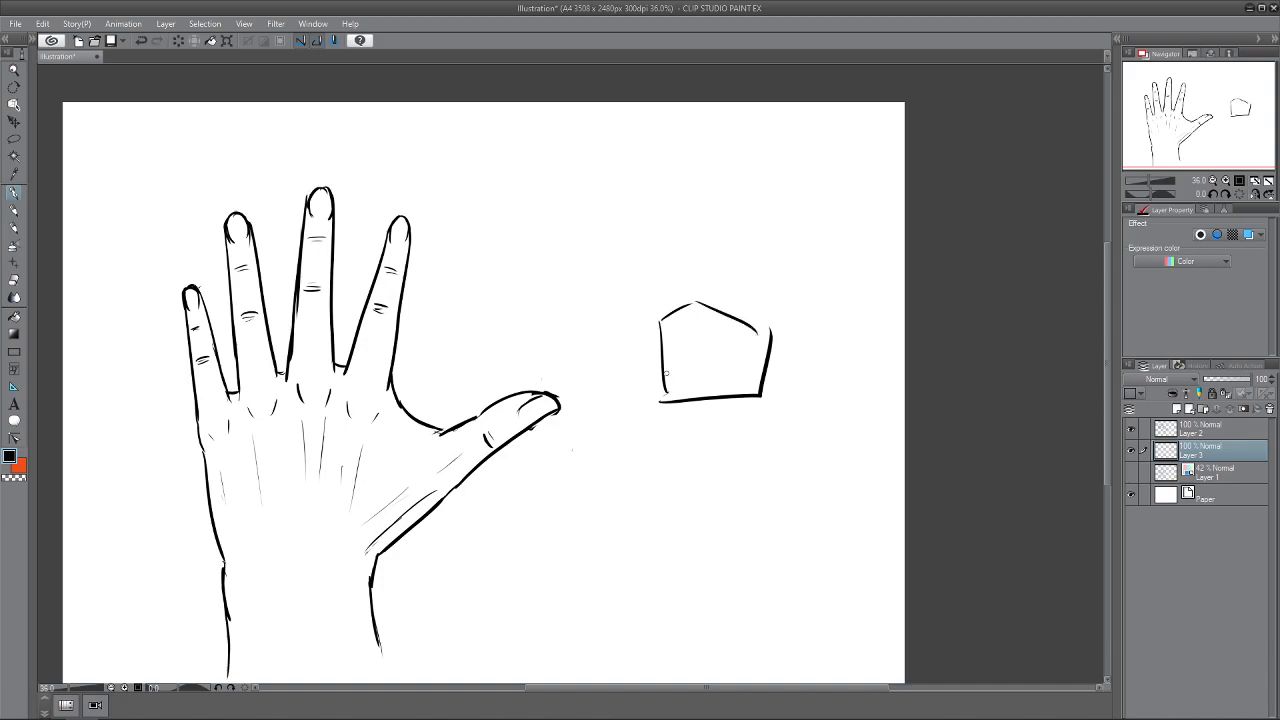
- Sketch a small reference outline of a hand with raised index finger and extended thumb above the palm shape
drag(648, 370, 663, 395)
key(ctrl+z)
mouse_move(735, 241)
mouse_down()
mouse_move(763, 180)
mouse_move(773, 231)
mouse_move(809, 242)
mouse_move(757, 260)
mouse_move(798, 272)
mouse_up()
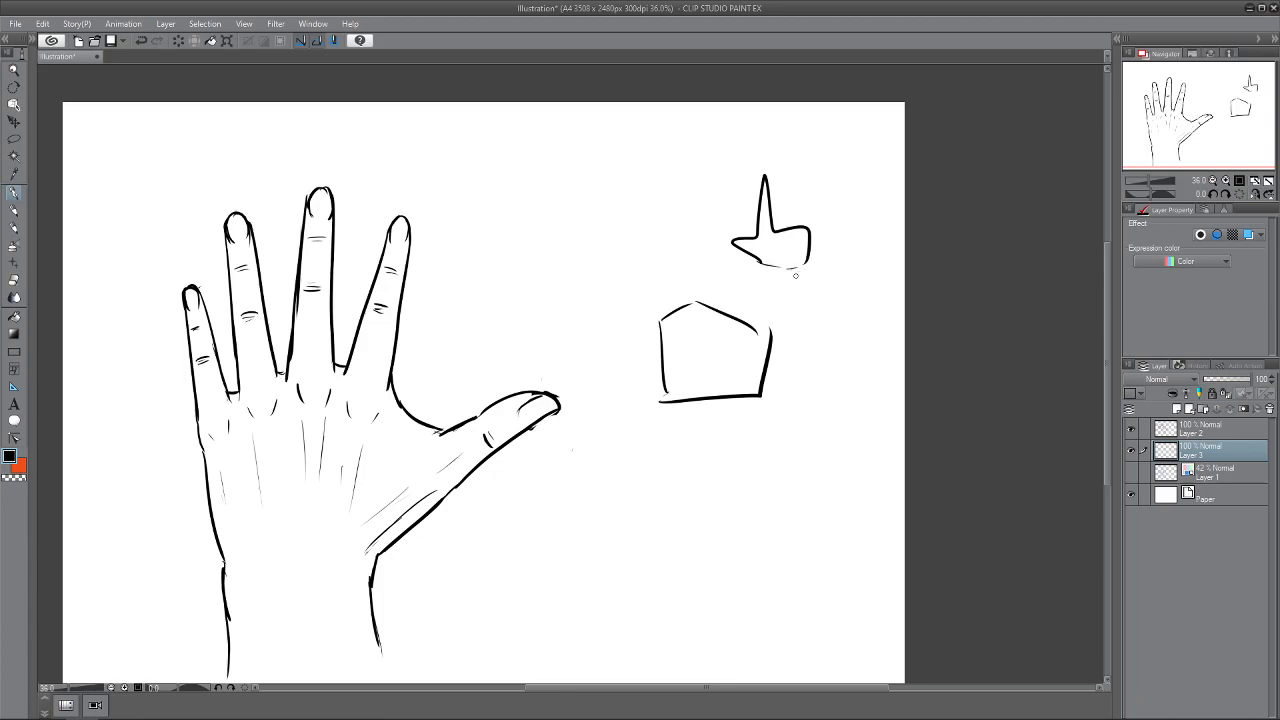
drag(594, 366, 660, 400)
key(ctrl+z)
- Draw thin bone lines from the peaked edge down through the small palm shape
drag(697, 302, 700, 388)
drag(724, 318, 725, 388)
drag(755, 330, 745, 392)
key(ctrl+z)
drag(676, 308, 681, 392)
- Draw the index finger's bone line extending upward from the small palm shape
drag(665, 207, 672, 301)
drag(661, 230, 676, 318)
key(ctrl+z)
key(ctrl+z)
mouse_move(661, 234)
mouse_down()
mouse_move(684, 398)
mouse_move(670, 284)
mouse_move(707, 392)
mouse_up()
- Draw bumpy knuckle contours for the folded fingers along the palm's sloping top edge
mouse_move(699, 302)
mouse_down()
mouse_move(689, 315)
mouse_move(701, 303)
mouse_move(753, 325)
mouse_up()
mouse_move(678, 304)
mouse_down()
mouse_move(705, 303)
mouse_move(762, 341)
mouse_up()
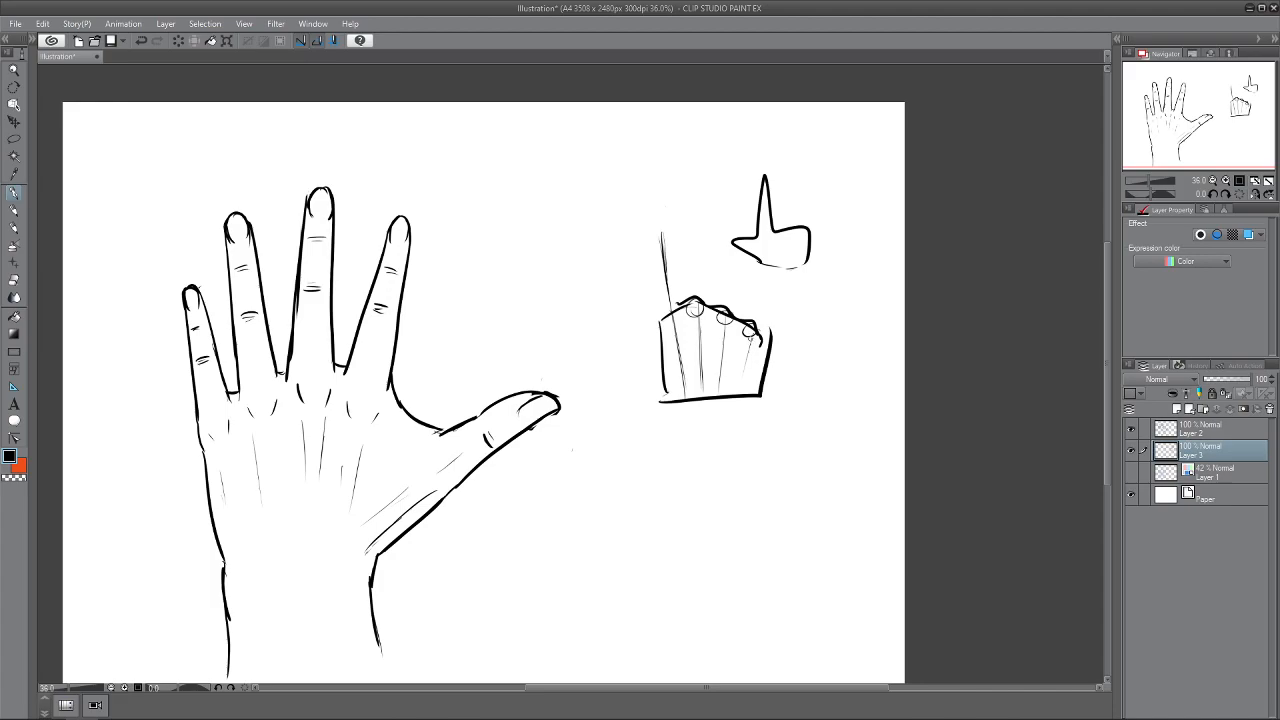
key(ctrl+z)
- Redraw the small palm's little-finger side as a gently rounded edge
mouse_move(772, 336)
mouse_down()
mouse_move(763, 354)
mouse_move(755, 333)
mouse_move(759, 387)
mouse_up()
key(ctrl+z)
key(ctrl+z)
drag(759, 341, 751, 393)
key(ctrl+z)
- Draw the thumb's lower contour as a curved line extending outward from the small palm's base
mouse_move(642, 370)
mouse_down()
mouse_move(682, 400)
mouse_move(567, 362)
mouse_move(576, 372)
mouse_up()
key(ctrl+z)
key(ctrl+z)
key(ctrl+z)
key(ctrl+z)
key(ctrl+z)
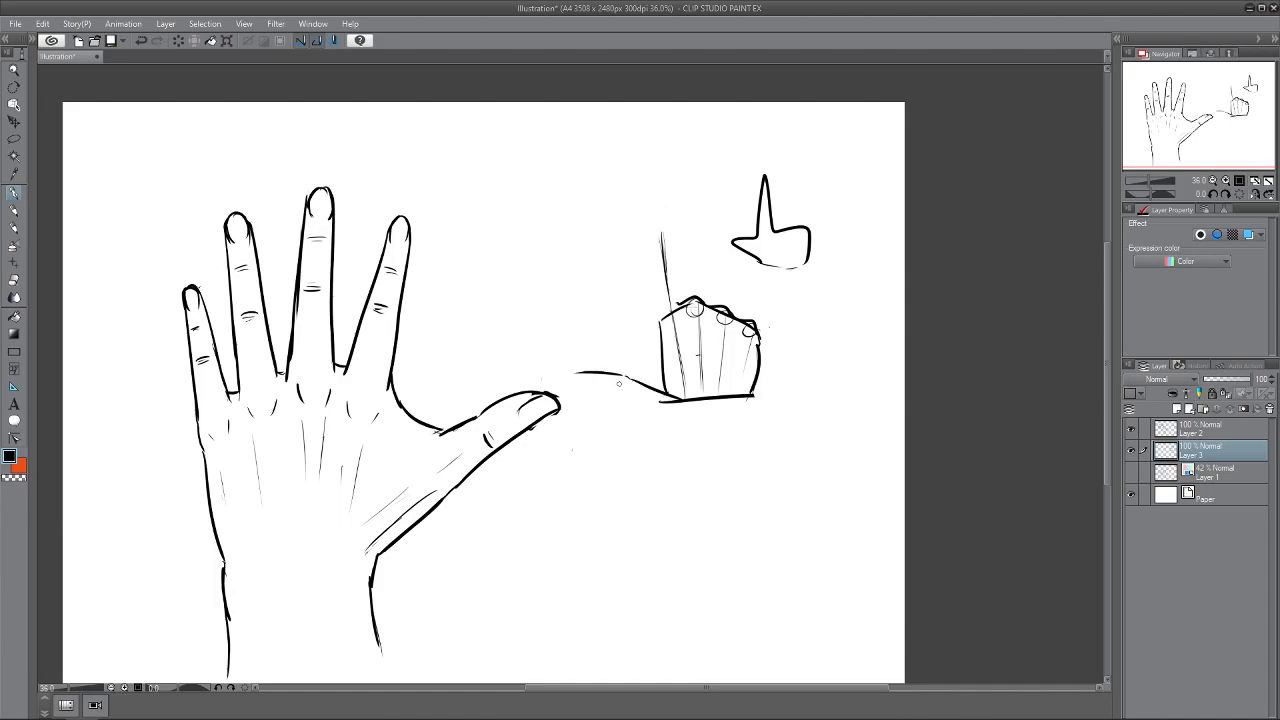
- Draw the rounded tip of the extended thumb on the small hand
drag(746, 240, 722, 226)
key(ctrl+z)
mouse_move(588, 373)
mouse_down()
mouse_move(616, 372)
mouse_move(575, 401)
mouse_up()
key(ctrl+z)
key(ctrl+z)
key(ctrl+z)
- Draw the thumb's upper contour up to the palm and outline the raised index finger around its bone line
mouse_move(608, 375)
mouse_down()
mouse_move(573, 369)
mouse_move(648, 362)
mouse_move(657, 338)
mouse_move(634, 355)
mouse_move(660, 336)
mouse_move(658, 212)
mouse_move(678, 310)
mouse_up()
key(ctrl+z)
key(ctrl+z)
key(ctrl+z)
key(ctrl+z)
key(ctrl+z)
key(ctrl+z)
key(ctrl+z)
- Erase the bone lines inside the small palm and clean up the stray line ends around the thumb tip
key(e)
mouse_move(588, 365)
mouse_down()
mouse_move(600, 373)
mouse_move(571, 369)
mouse_move(566, 381)
mouse_move(660, 360)
mouse_move(672, 380)
mouse_move(684, 332)
mouse_move(726, 356)
mouse_move(722, 378)
mouse_move(711, 331)
mouse_move(733, 346)
mouse_move(714, 325)
mouse_up()
key(p)
key(ctrl+z)
key(e)
drag(605, 370, 566, 377)
drag(586, 361, 574, 379)
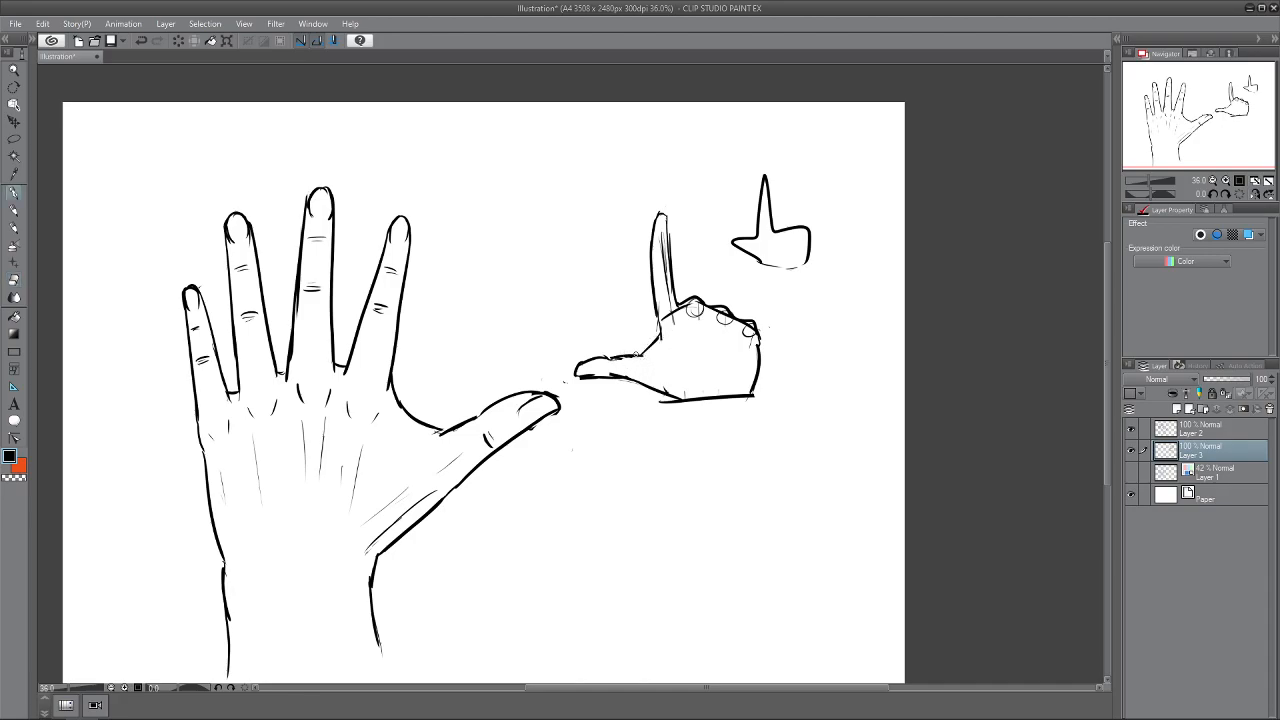
- Add a short contour stroke at the base of the small hand's index finger where it meets the palm
drag(658, 314, 650, 340)
mouse_move(423, 366)
mouse_down()
mouse_move(421, 389)
mouse_move(443, 364)
mouse_up()
key(ctrl+z)
- Draw a second small palm box with a peaked top edge below the pointing hand
drag(520, 461, 531, 415)
scroll(531, 415, down, 3)
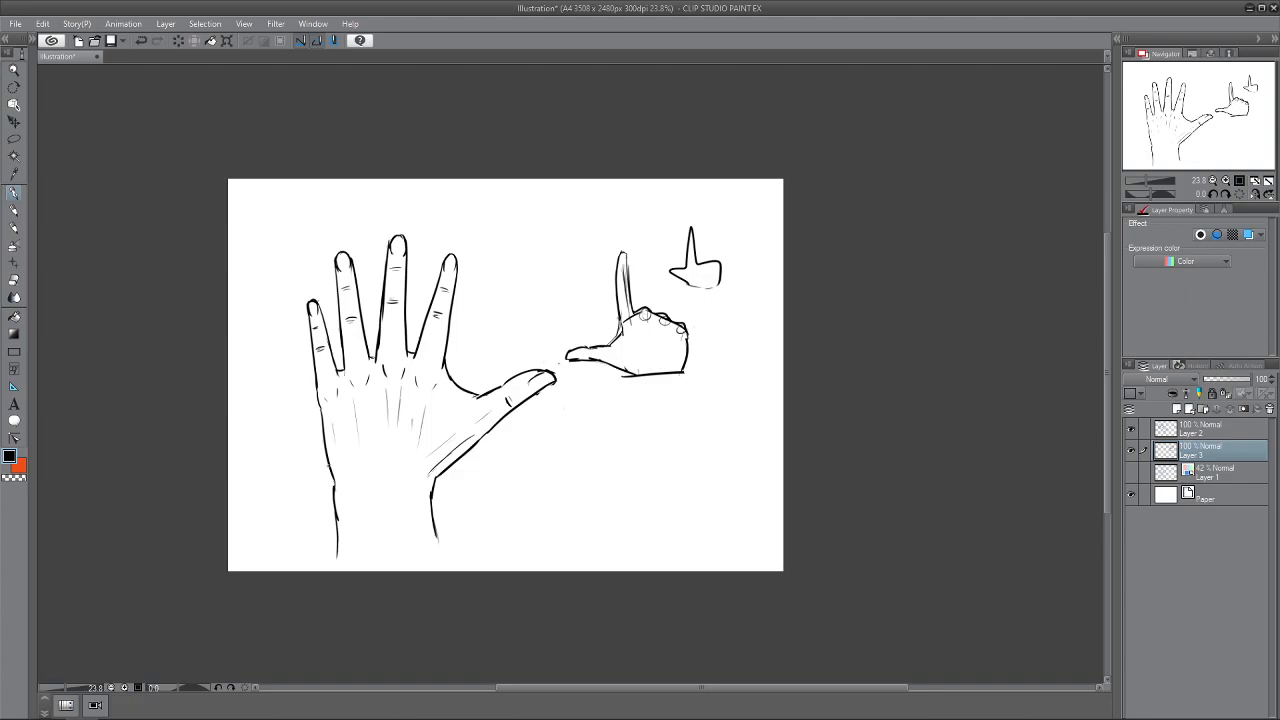
drag(698, 362, 688, 348)
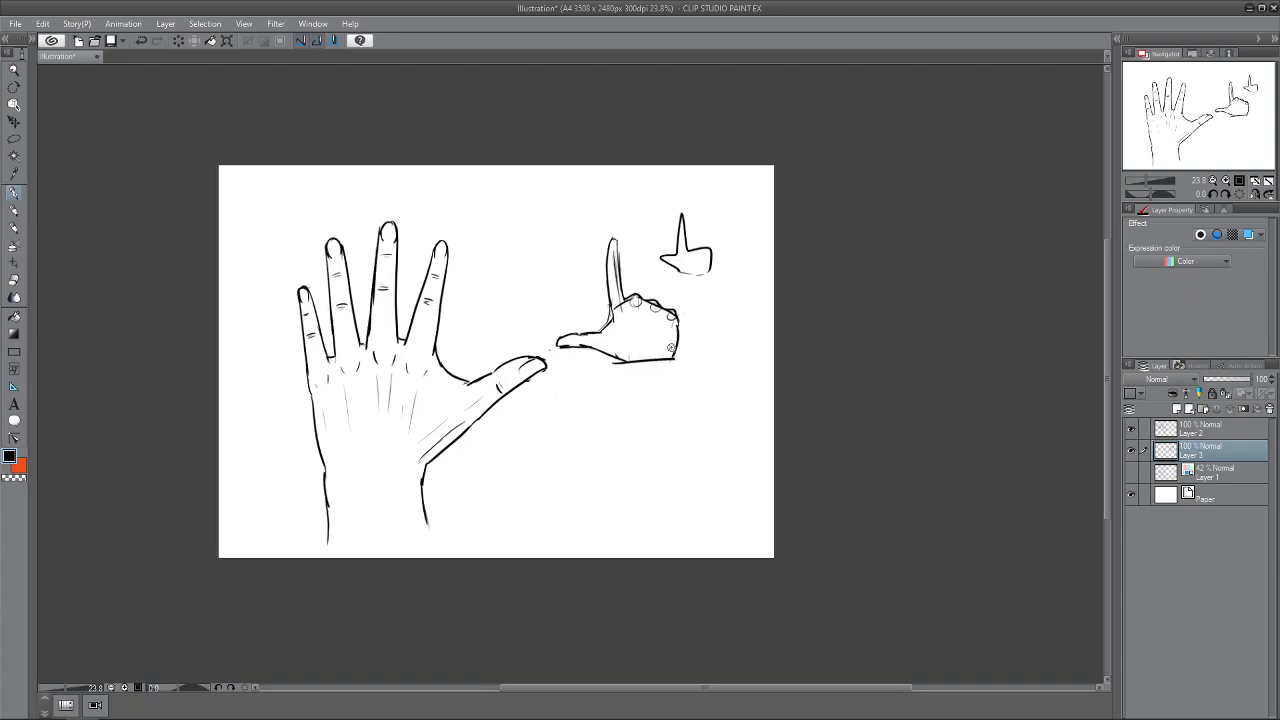
scroll(688, 348, up, 2)
mouse_move(566, 437)
mouse_down()
mouse_move(641, 431)
mouse_move(561, 508)
mouse_move(641, 514)
mouse_up()
mouse_move(563, 437)
mouse_down()
mouse_move(562, 511)
mouse_move(647, 505)
mouse_up()
key(e)
key(p)
mouse_move(558, 440)
mouse_down()
mouse_move(631, 439)
mouse_move(568, 455)
mouse_move(641, 446)
mouse_up()
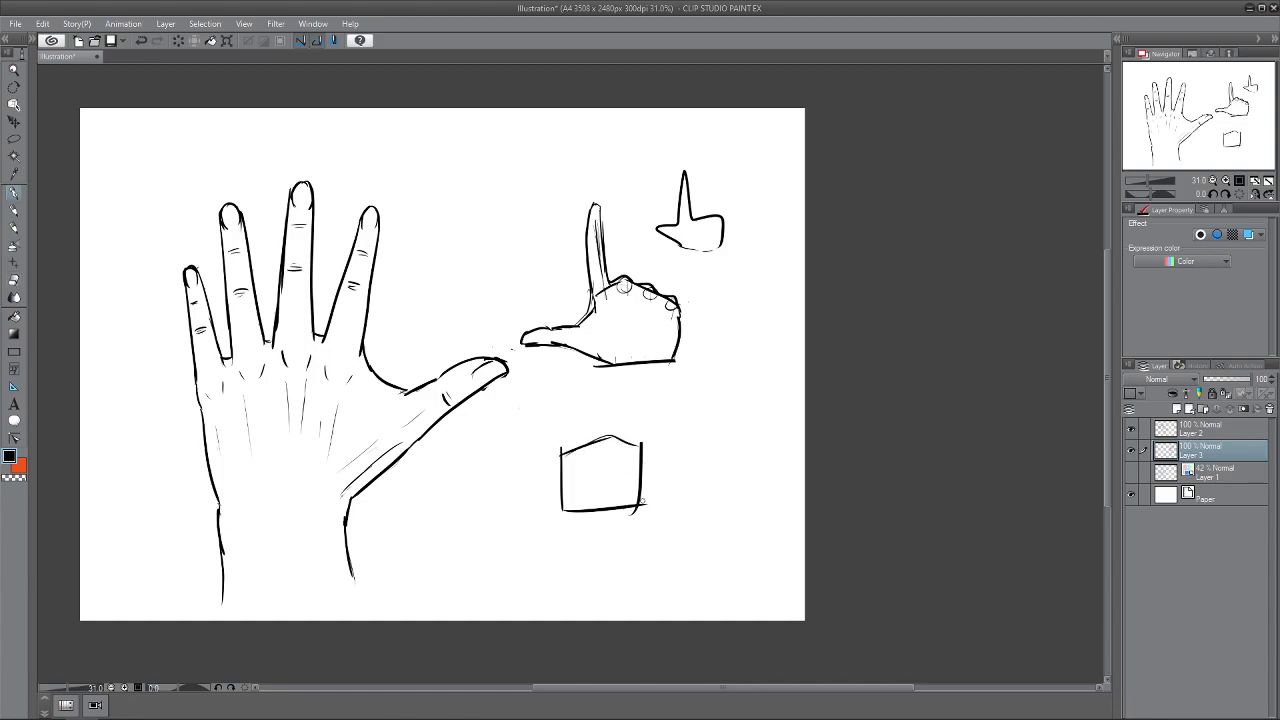
drag(640, 502, 657, 483)
mouse_move(644, 465)
mouse_down()
mouse_move(646, 494)
mouse_move(606, 466)
mouse_up()
key(ctrl+z)
mouse_move(636, 510)
mouse_down()
mouse_move(670, 484)
mouse_move(610, 468)
mouse_move(626, 465)
mouse_up()
key(e)
key(p)
mouse_move(561, 485)
mouse_down()
mouse_move(637, 481)
mouse_move(595, 484)
mouse_up()
drag(577, 445, 576, 486)
key(ctrl+z)
key(ctrl+z)
key(ctrl+z)
key(ctrl+z)
- Draw the folded fingers side by side in the upper half of the lower palm box, erasing excess line ends
drag(605, 440, 604, 474)
key(e)
mouse_move(630, 472)
mouse_down()
mouse_move(650, 492)
mouse_move(663, 477)
mouse_move(656, 496)
mouse_up()
key(p)
mouse_move(628, 448)
mouse_down()
mouse_move(622, 486)
mouse_move(621, 472)
mouse_up()
key(ctrl+z)
mouse_move(585, 451)
mouse_down()
mouse_move(591, 476)
mouse_move(574, 484)
mouse_up()
key(e)
mouse_move(602, 473)
mouse_down()
mouse_move(604, 455)
mouse_move(611, 463)
mouse_move(580, 465)
mouse_move(591, 456)
mouse_move(608, 476)
mouse_move(614, 440)
mouse_move(625, 477)
mouse_move(585, 479)
mouse_up()
key(p)
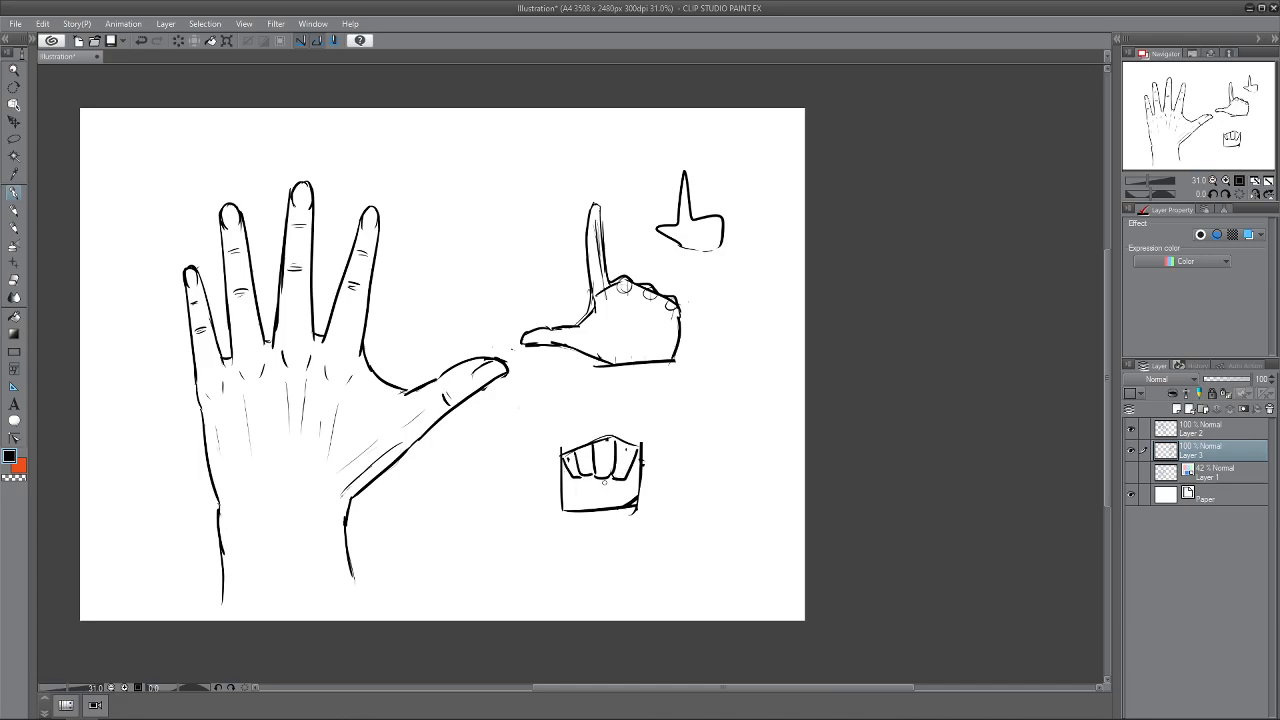
- Replace the fist's straight little-finger side with a rounded contour and draw the thumb folded across the fingers
key(e)
drag(557, 478, 566, 512)
key(p)
drag(558, 460, 572, 505)
mouse_move(635, 508)
mouse_down()
mouse_move(658, 484)
mouse_move(642, 463)
mouse_move(616, 466)
mouse_move(611, 482)
mouse_move(627, 490)
mouse_move(593, 501)
mouse_move(606, 503)
mouse_move(591, 493)
mouse_up()
key(ctrl+z)
key(ctrl+z)
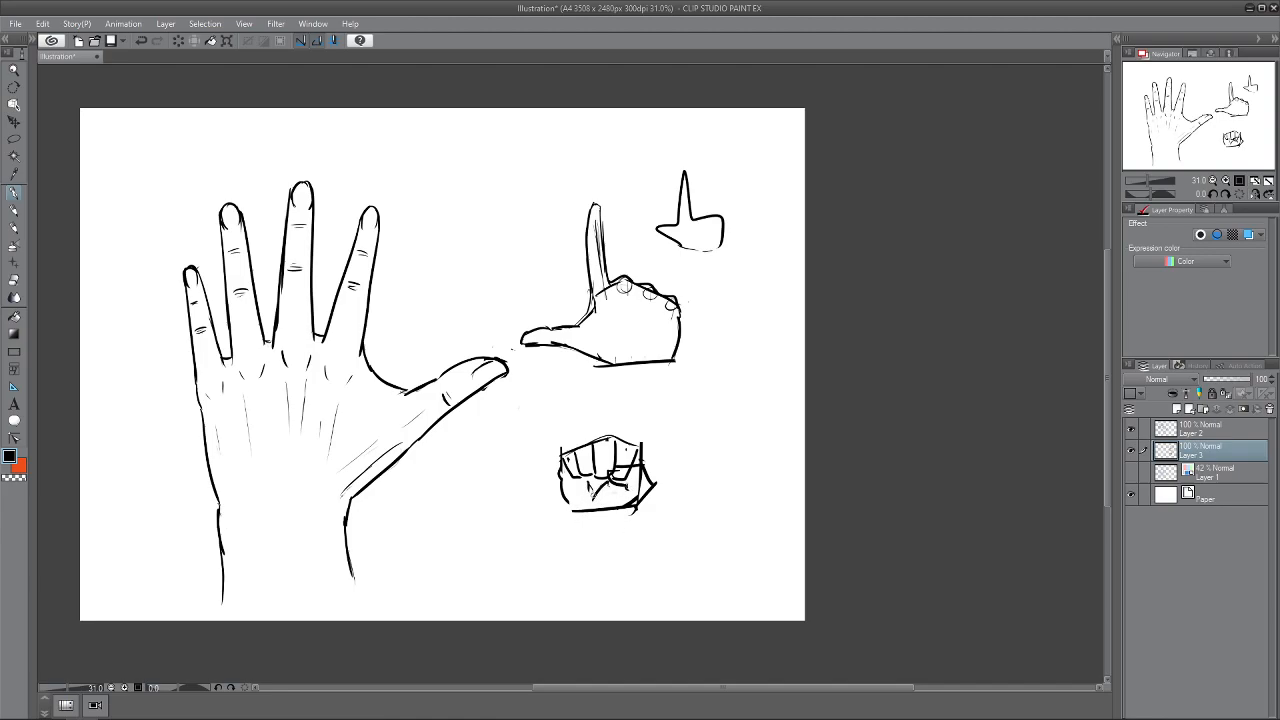
- Draw two short wrist lines below the fist and erase the construction line overlapping the thumb
mouse_move(574, 508)
mouse_down()
mouse_move(578, 534)
mouse_move(627, 538)
mouse_move(625, 558)
mouse_up()
drag(578, 536, 580, 555)
key(e)
drag(629, 475, 628, 463)
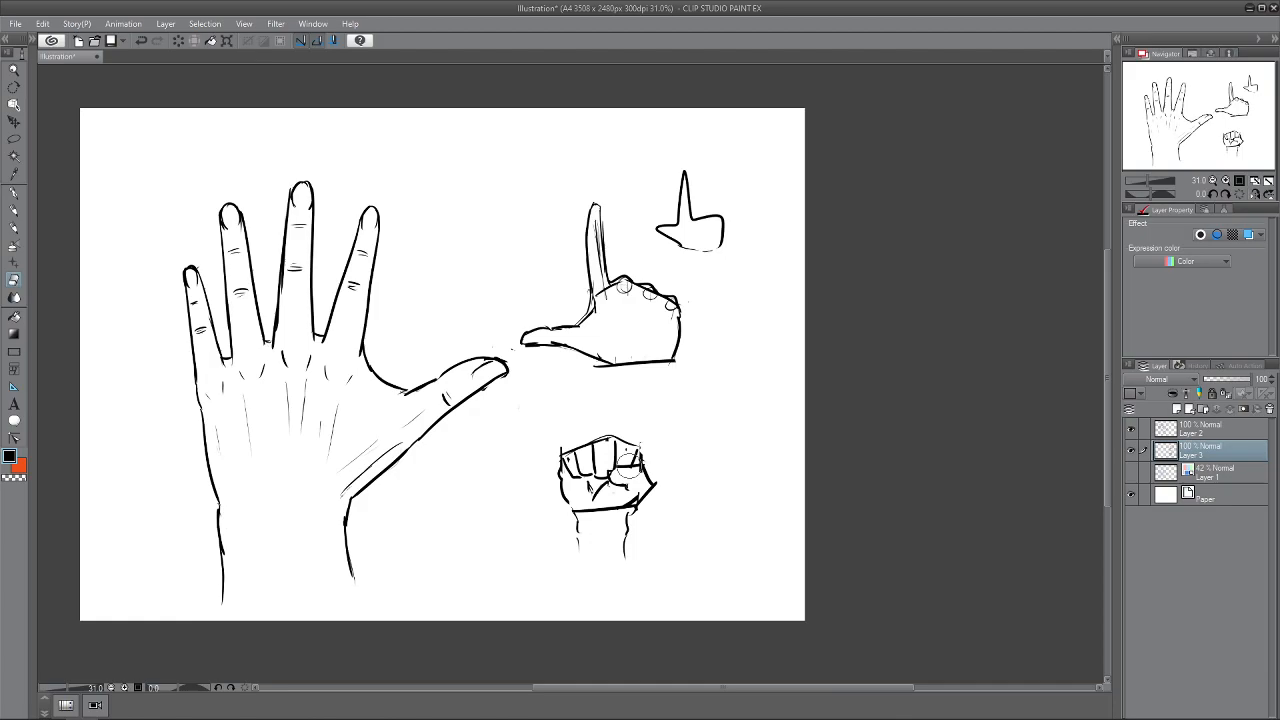
- Draw small wavy contour marks beside the pointing hand's knuckles and a small scribble beside the large hand's outer edge
key(p)
mouse_move(396, 305)
mouse_down()
mouse_move(410, 298)
mouse_move(420, 312)
mouse_up()
key(ctrl+z)
drag(550, 271, 570, 266)
key(ctrl+z)
mouse_move(655, 273)
mouse_down()
mouse_move(691, 281)
mouse_move(719, 312)
mouse_up()
drag(153, 397, 158, 421)
scroll(92, 354, up, 2)
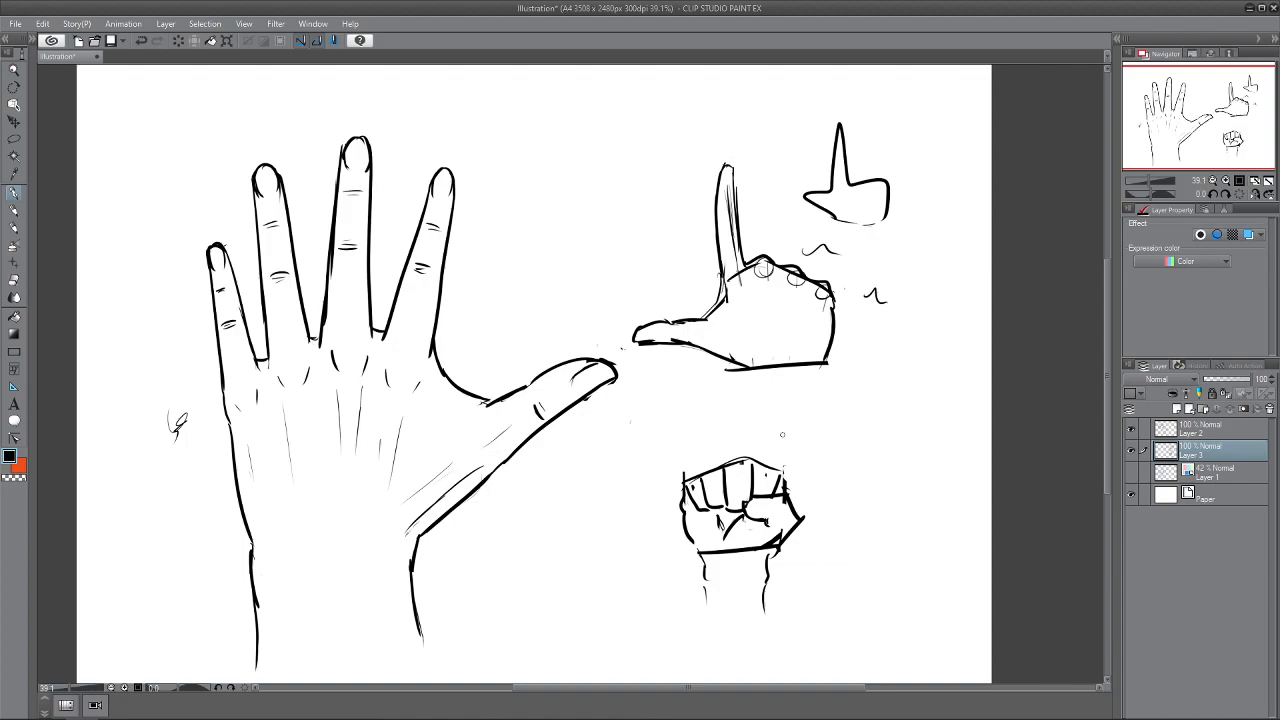
drag(470, 325, 496, 349)
key(ctrl+z)
scroll(684, 398, down, 1)
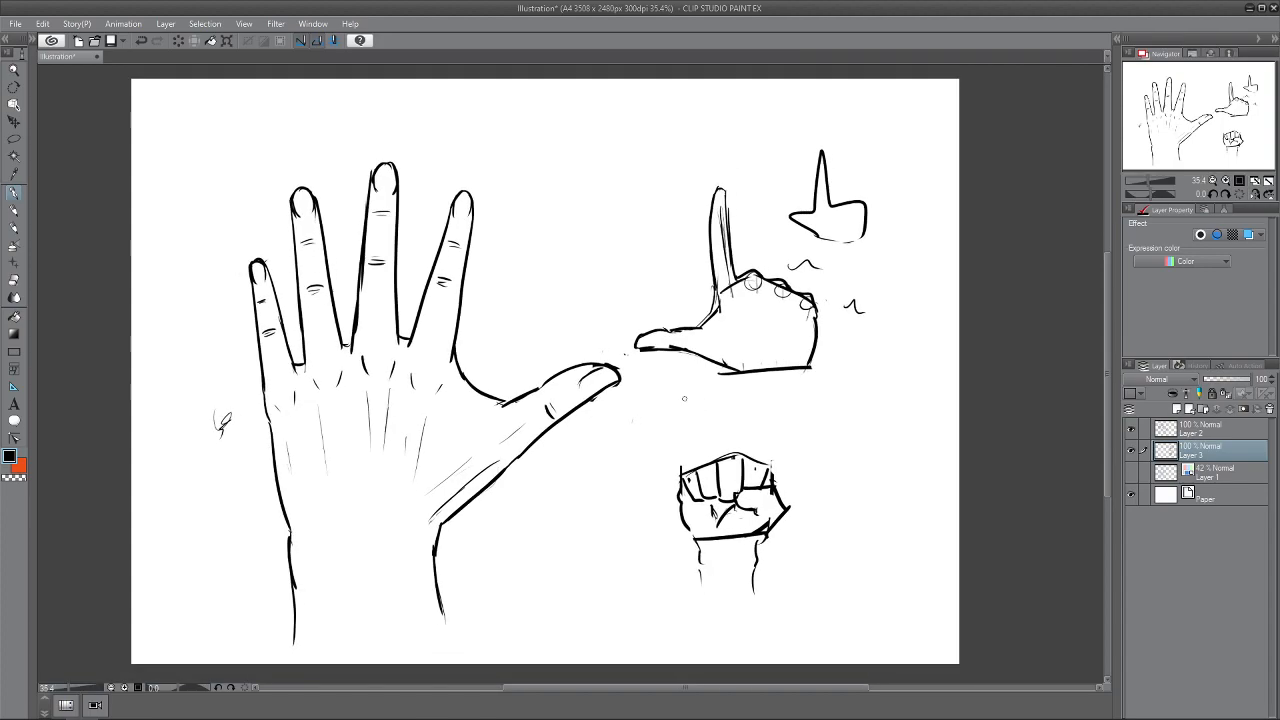